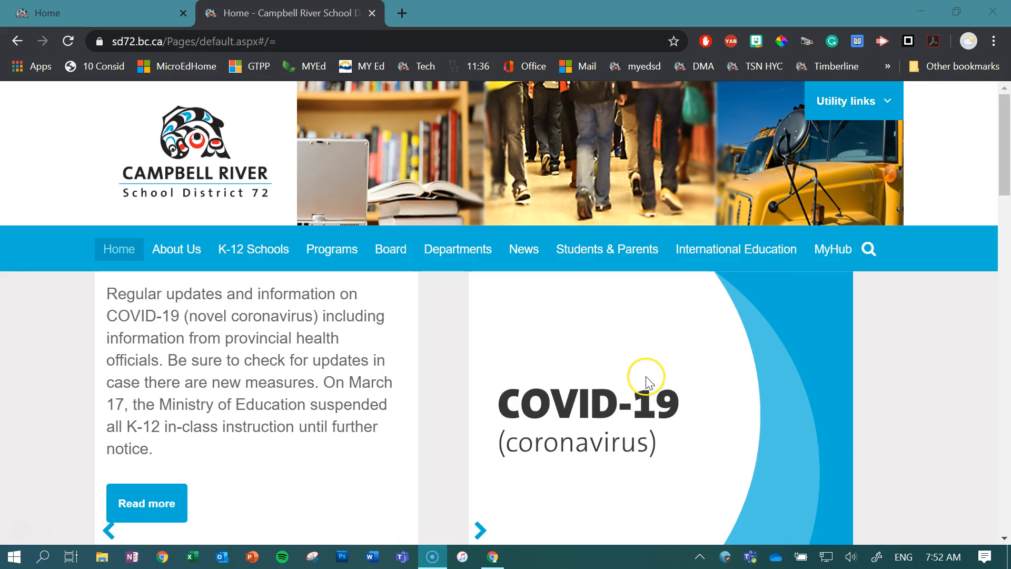
Open the MyHub portal page from the school district website.
left_click(24, 15)
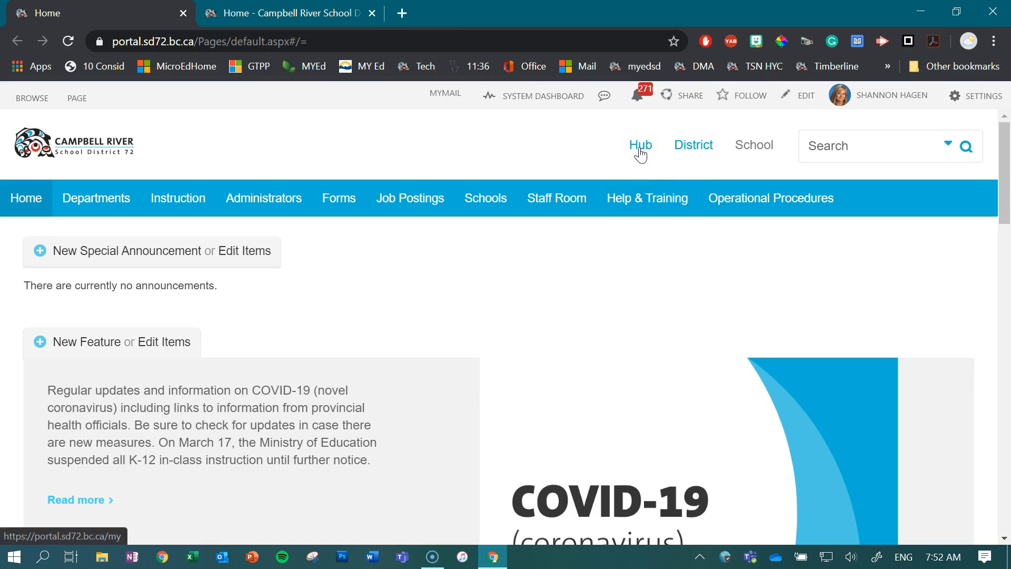
left_click(300, 8)
mouse_move(444, 390)
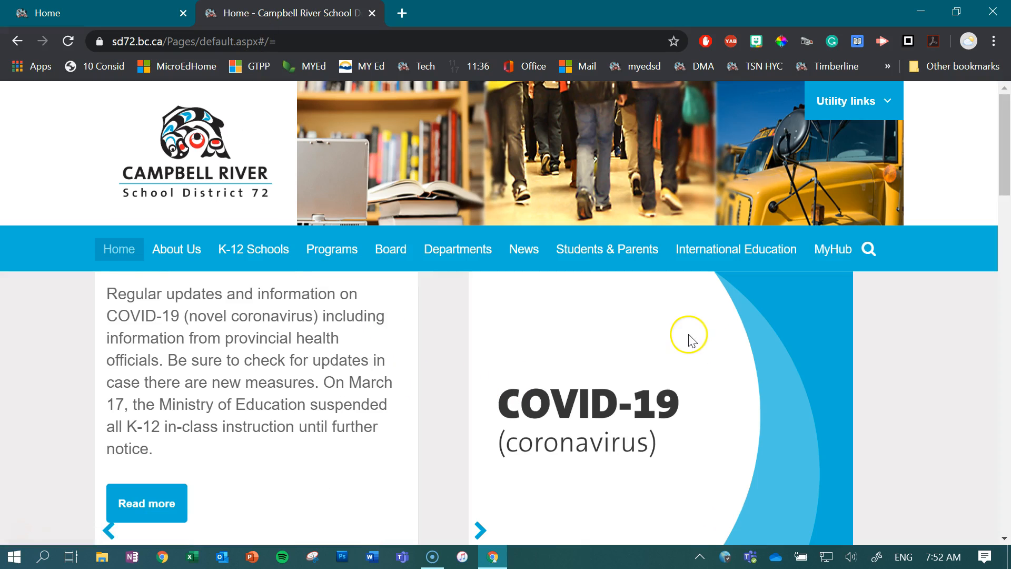
left_click(831, 250)
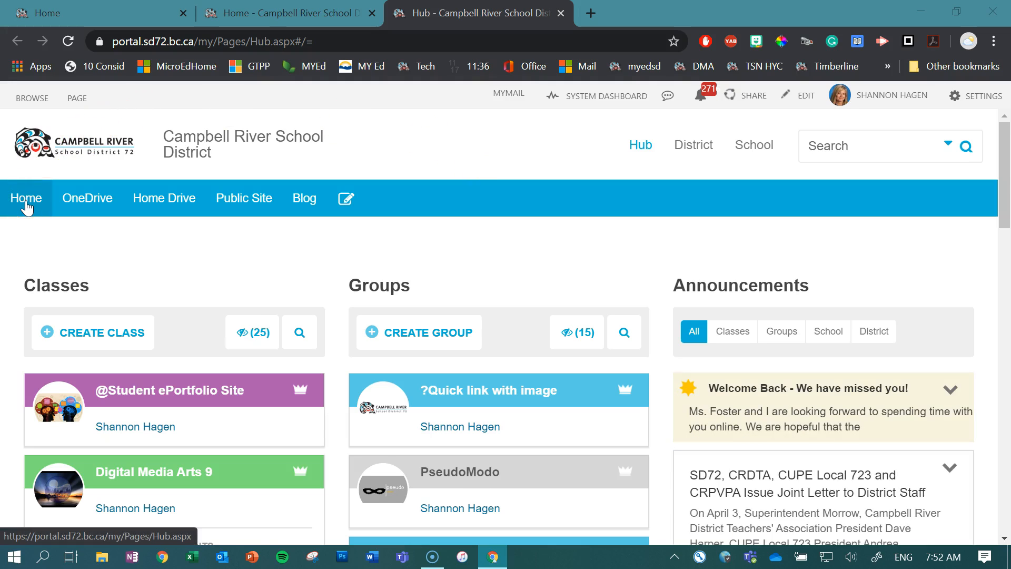
Create a new class site named "Haggy's Blog".
left_click(95, 343)
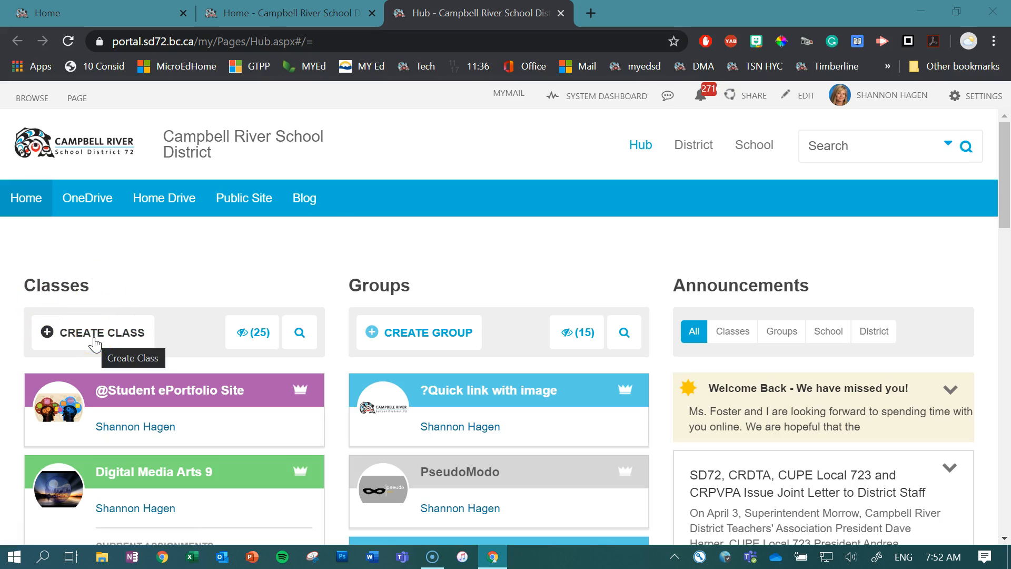
left_click(479, 345)
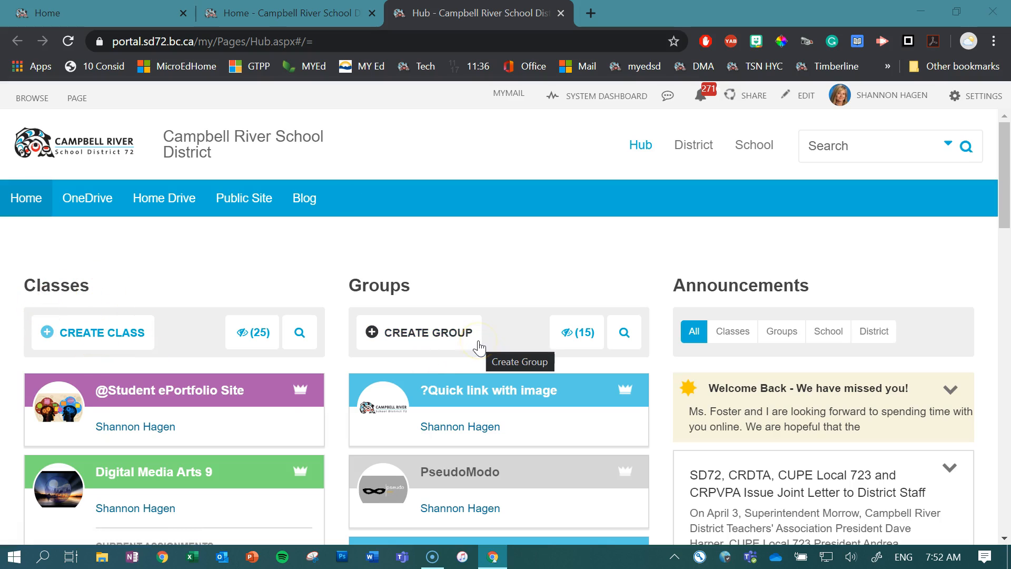
left_click(90, 332)
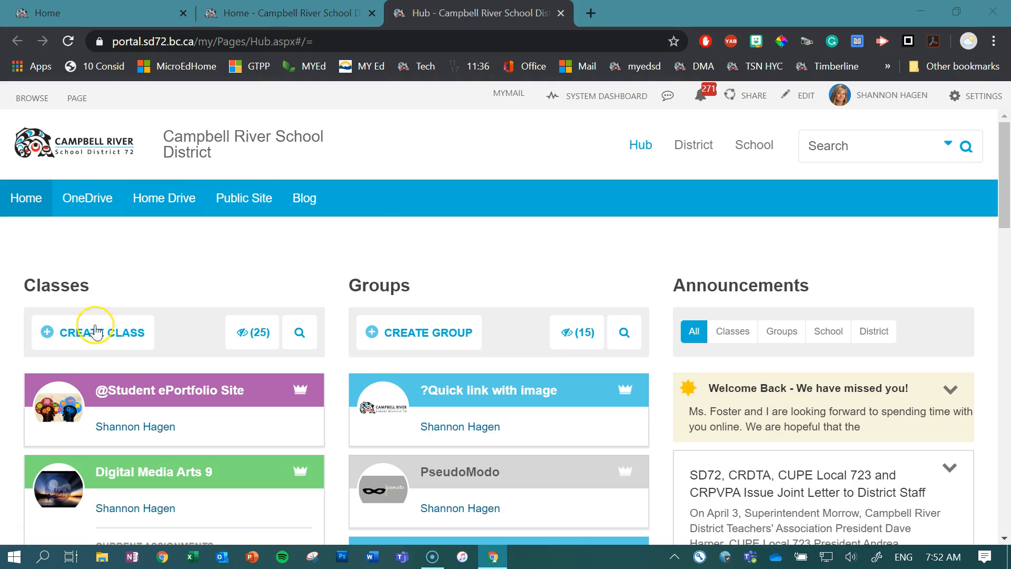
left_click(216, 240)
left_click(424, 309)
type("Haggy's Blog")
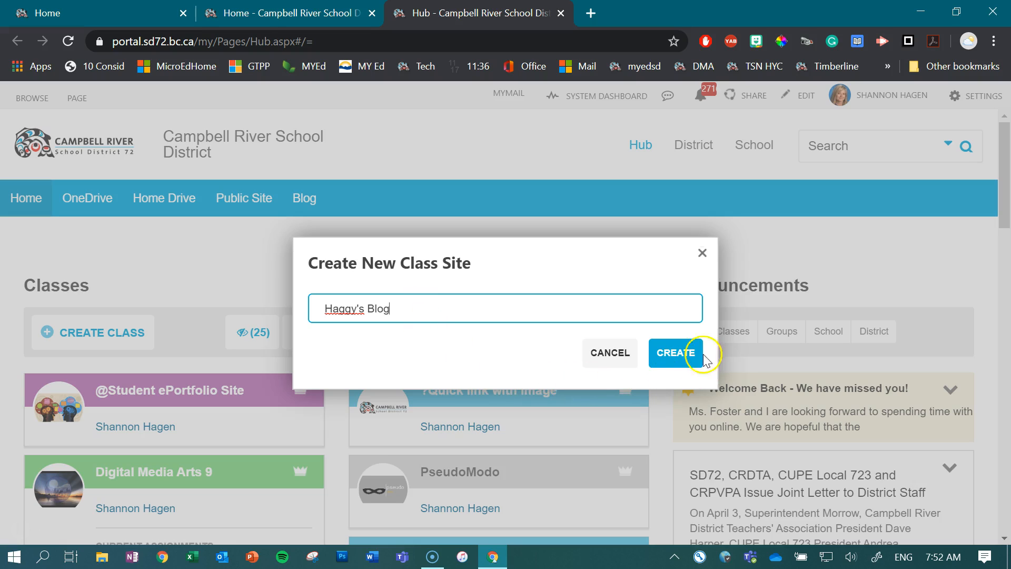
left_click(676, 351)
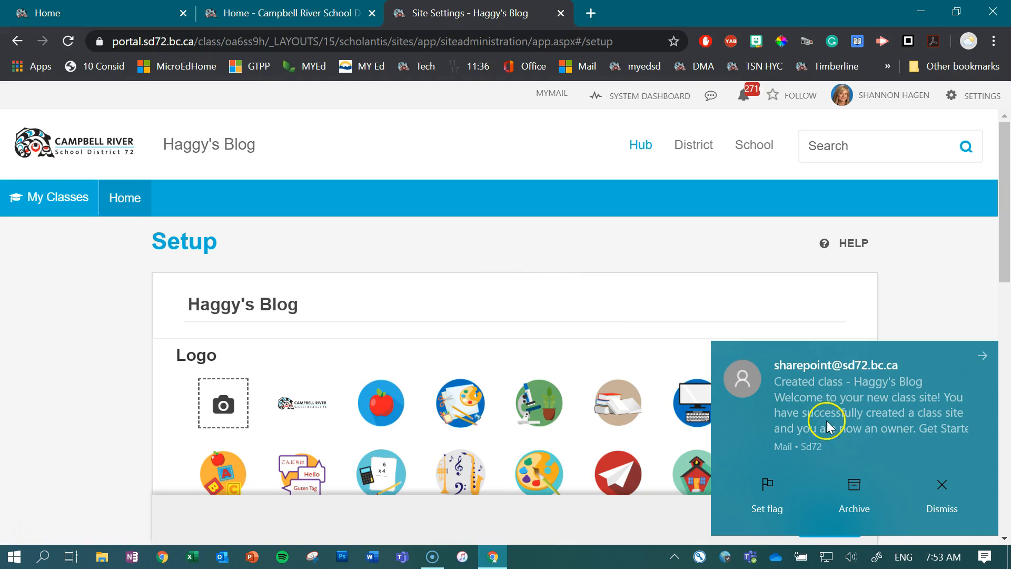
Choose the red apple image as the site logo and continue to the next setup page.
left_click(933, 481)
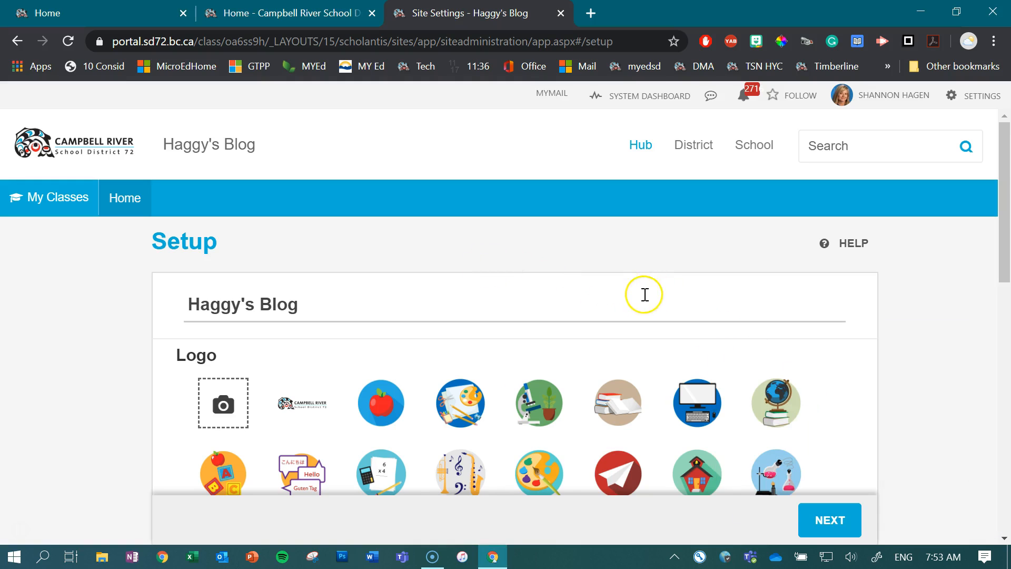
scroll(600, 287, "down", 1)
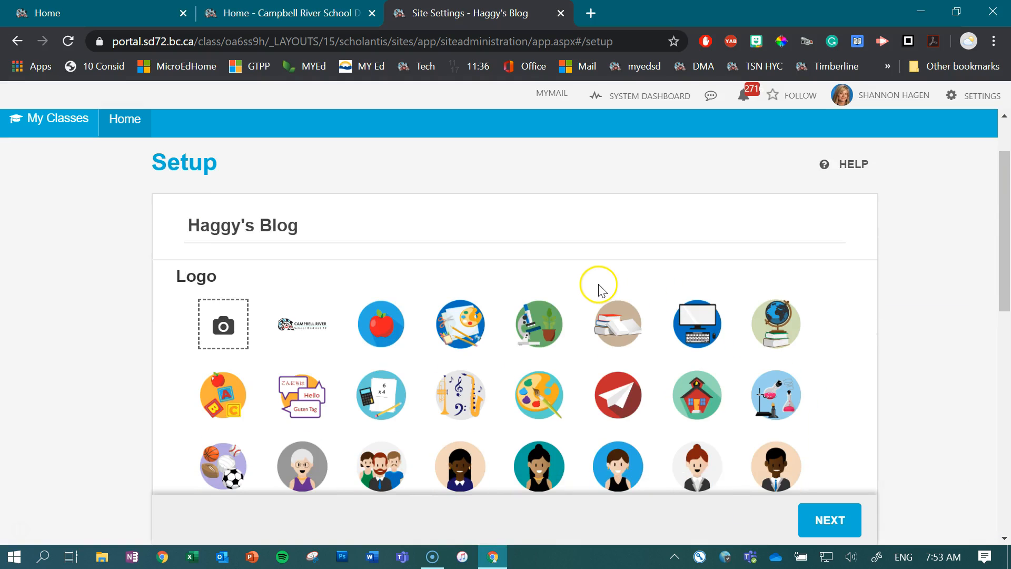
scroll(601, 289, "up", 1)
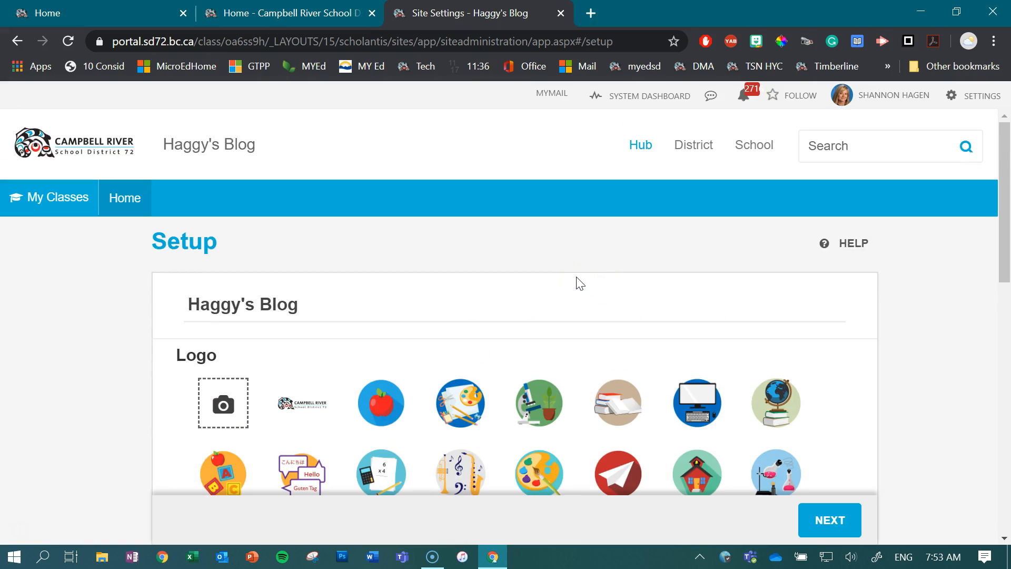
scroll(580, 283, "down", 2)
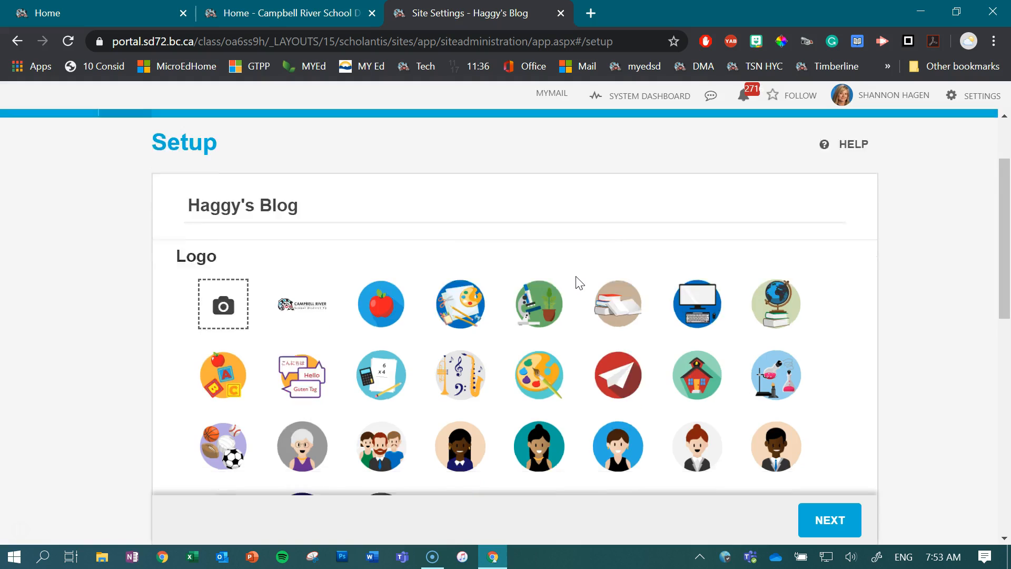
left_click(550, 249)
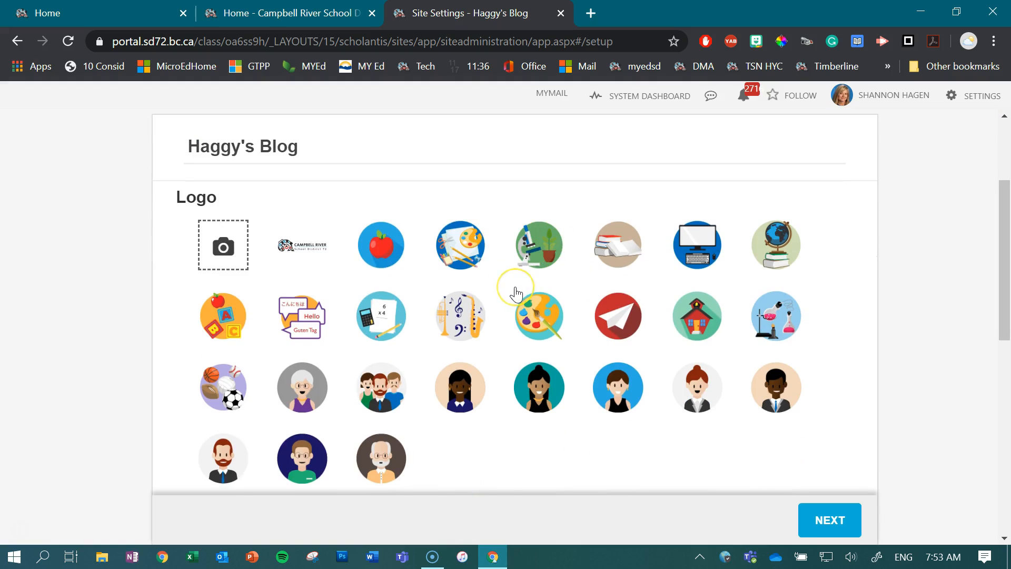
scroll(516, 294, "up", 2)
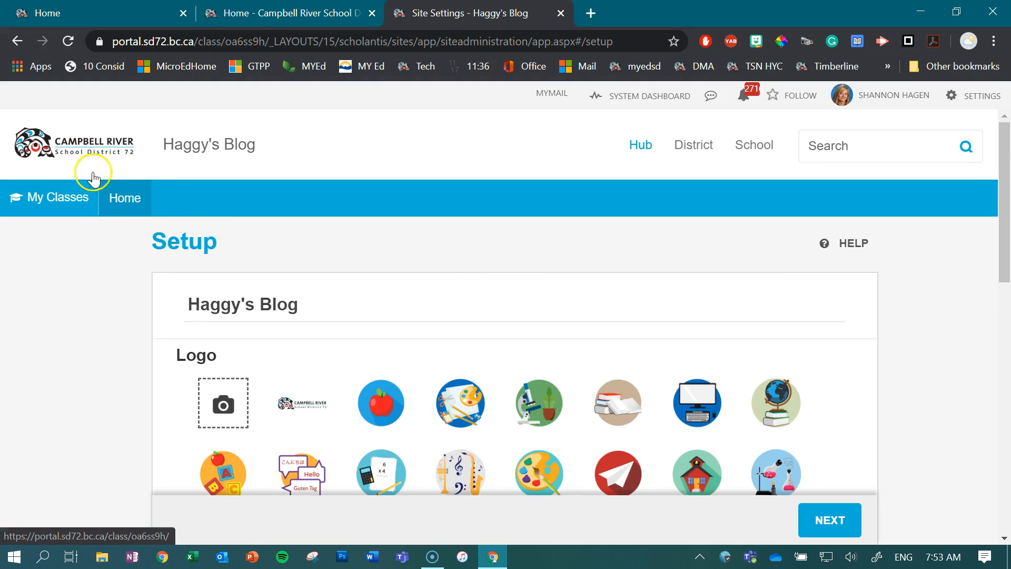
scroll(467, 345, "down", 1)
scroll(468, 348, "down", 1)
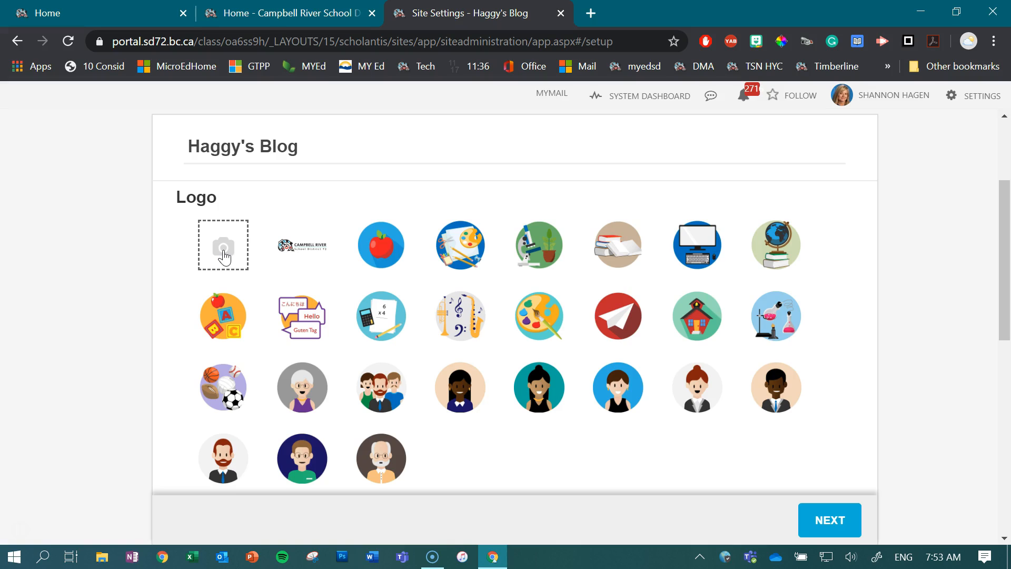
left_click(381, 248)
left_click(830, 519)
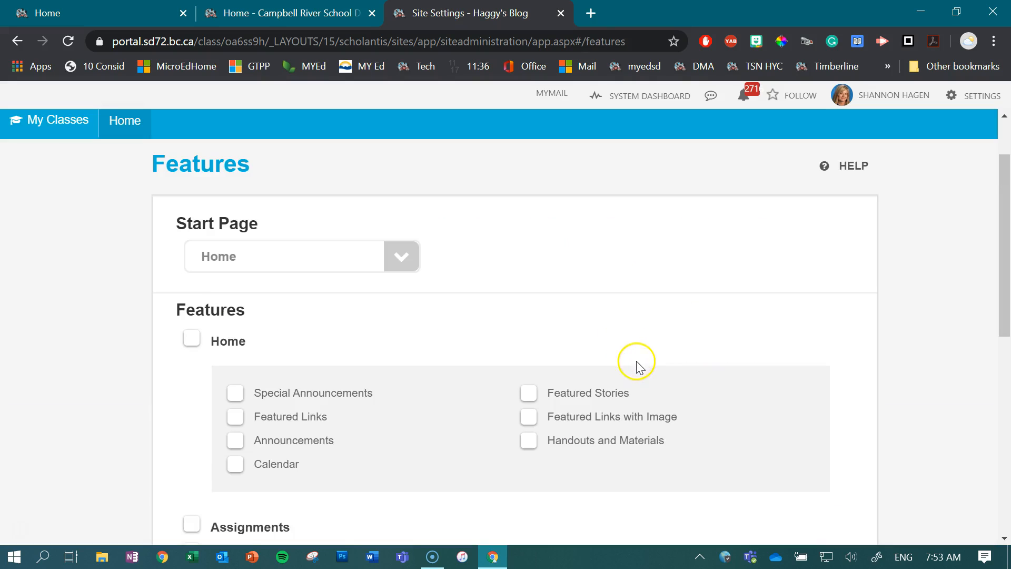
Enable the Blog feature, keep Blog as the start page, and continue to the access settings.
scroll(515, 292, "down", 2)
scroll(513, 289, "down", 6)
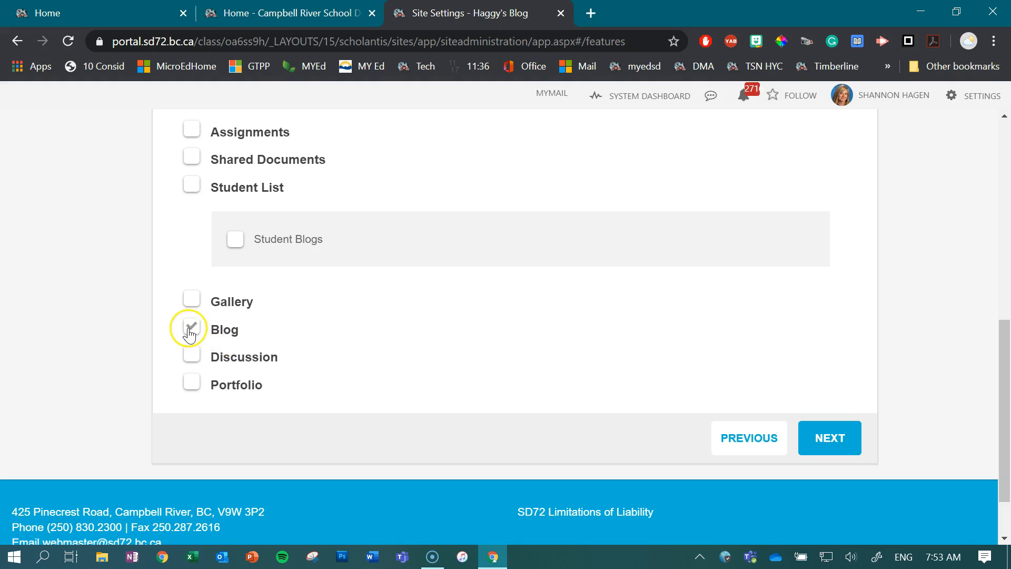
left_click(190, 328)
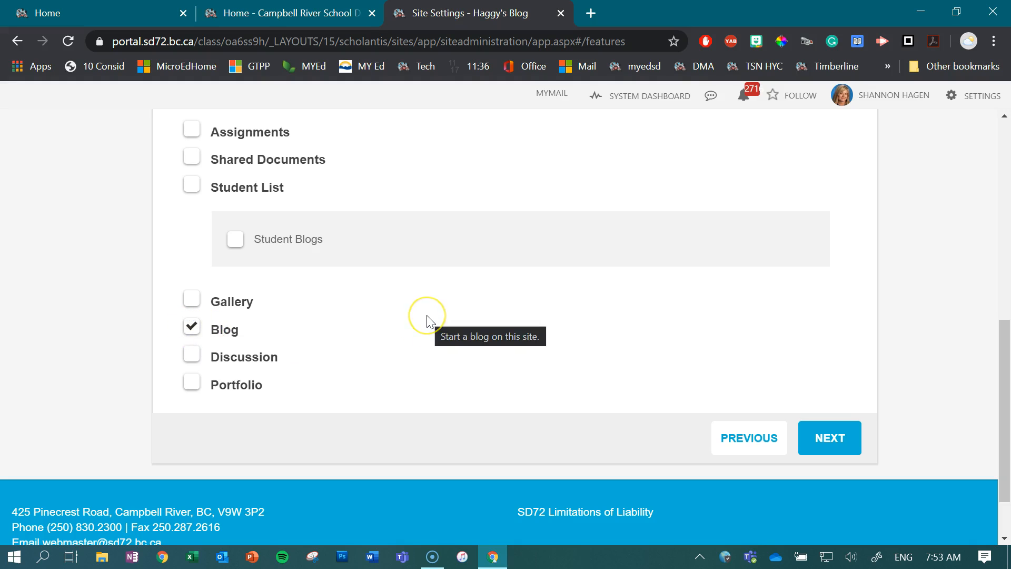
scroll(427, 320, "down", 2)
scroll(425, 320, "up", 7)
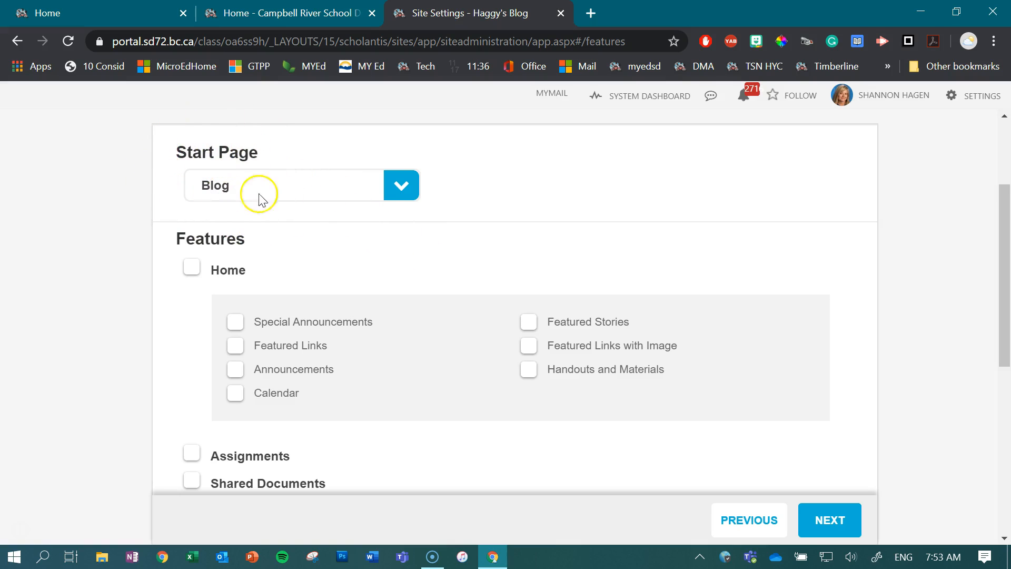
left_click(477, 198)
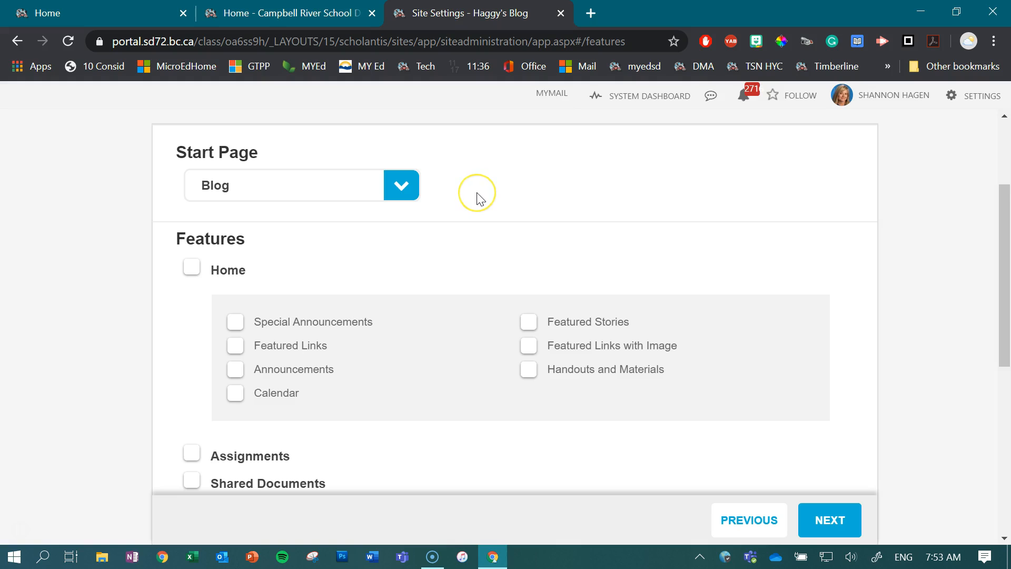
scroll(477, 198, "down", 5)
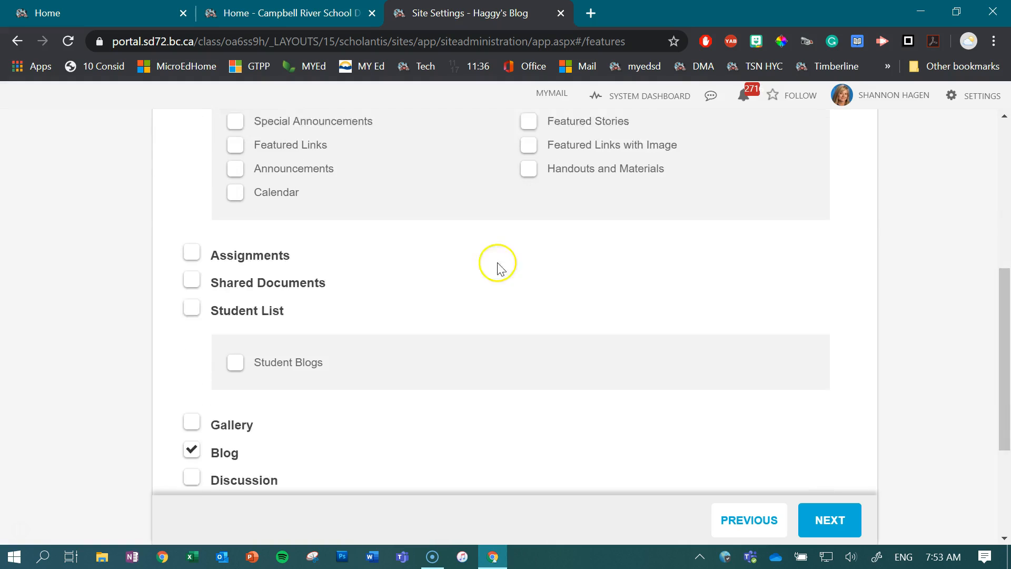
left_click(836, 519)
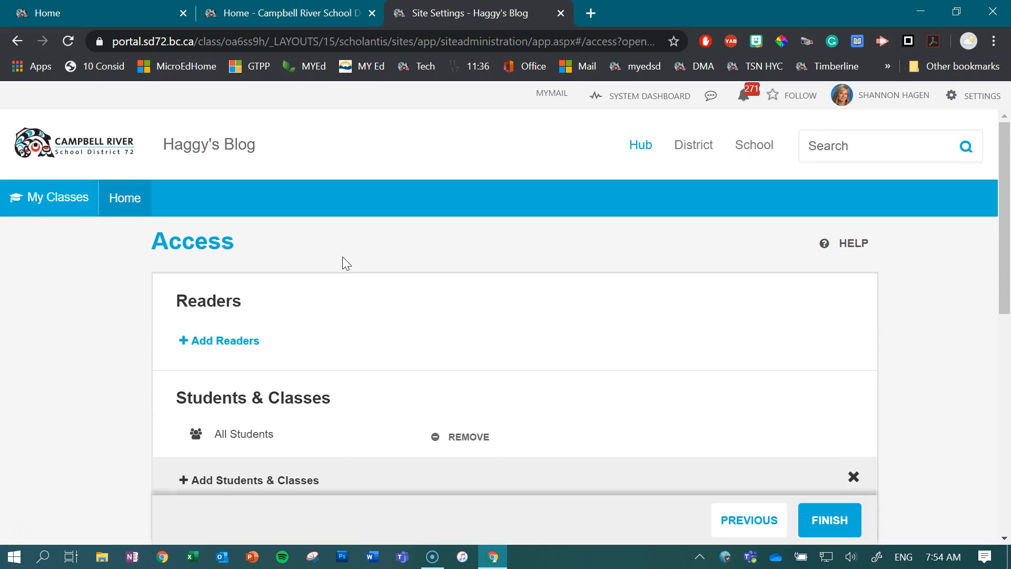
Add Public Access as a reader of the site.
scroll(342, 257, "down", 1)
left_click(334, 255)
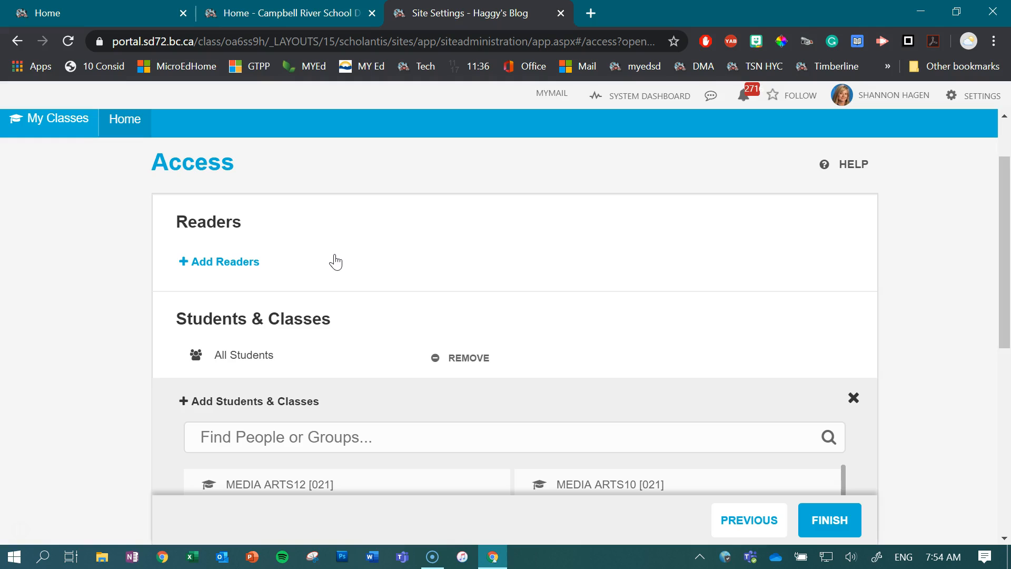
scroll(302, 364, "down", 1)
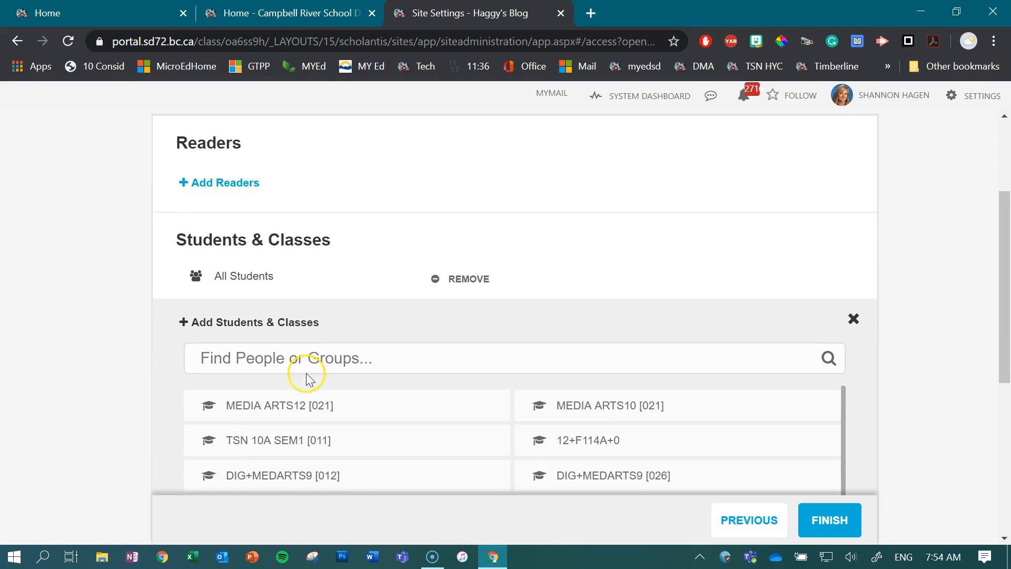
left_click(328, 357)
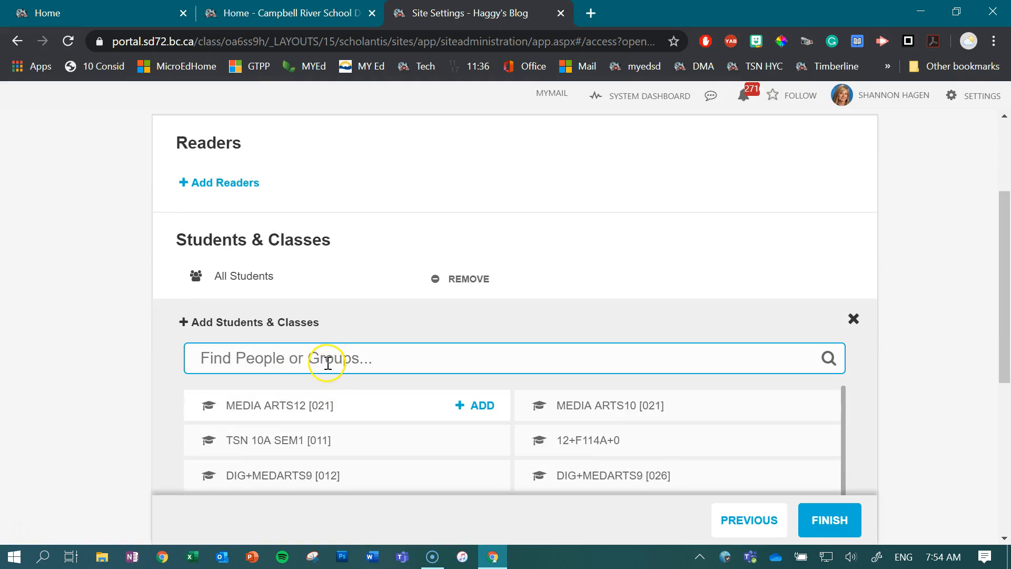
scroll(241, 305, "up", 1)
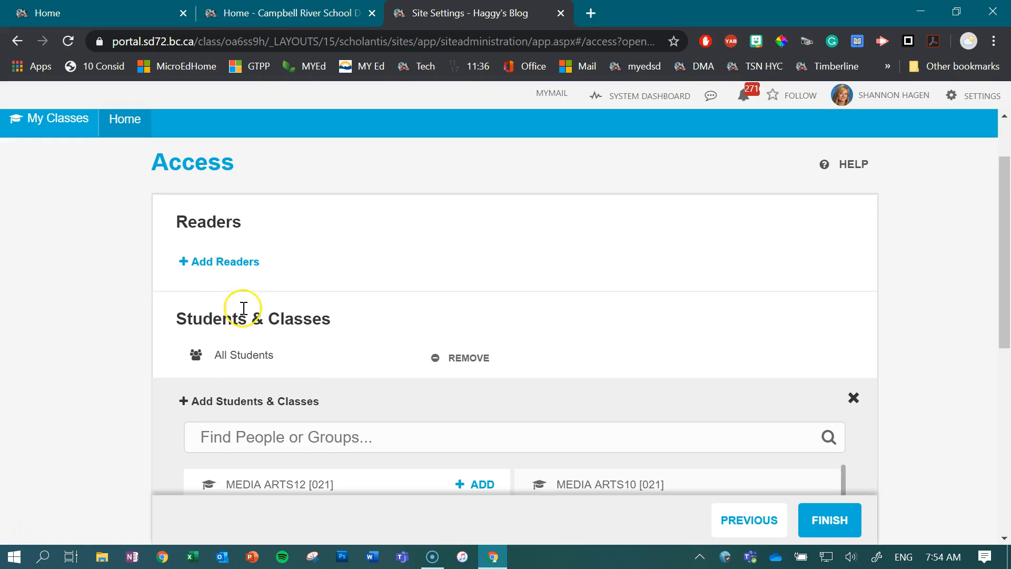
left_click(220, 263)
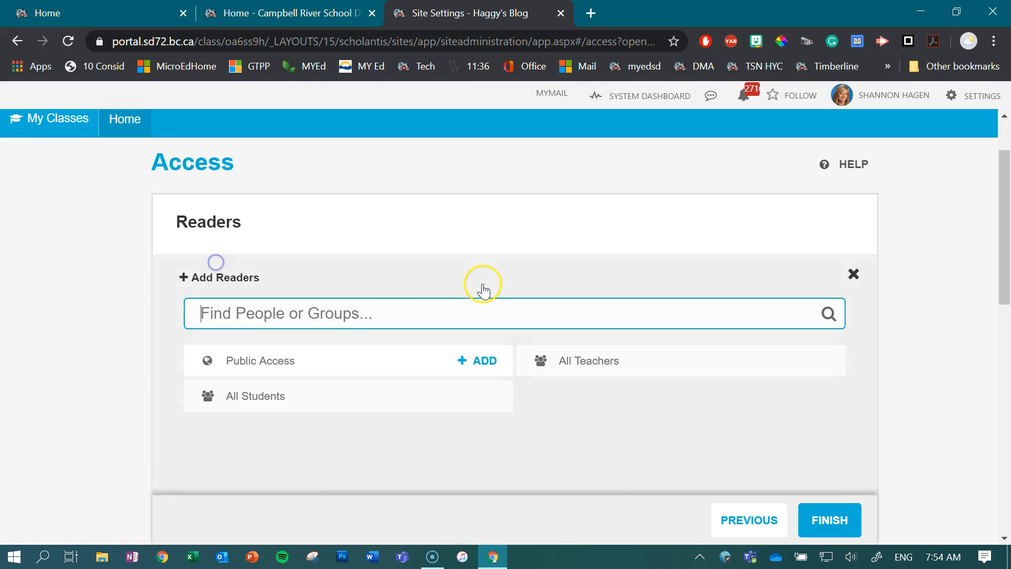
left_click(486, 361)
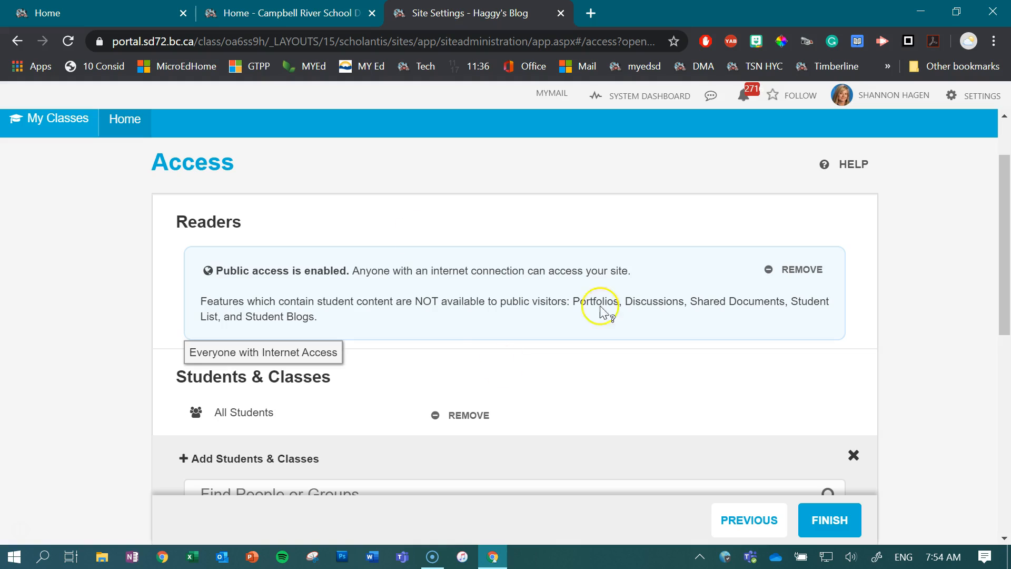
Add the MEDIA ARTS12 [021] class to Students & Classes and expand its member list.
scroll(457, 320, "down", 2)
scroll(383, 320, "down", 3)
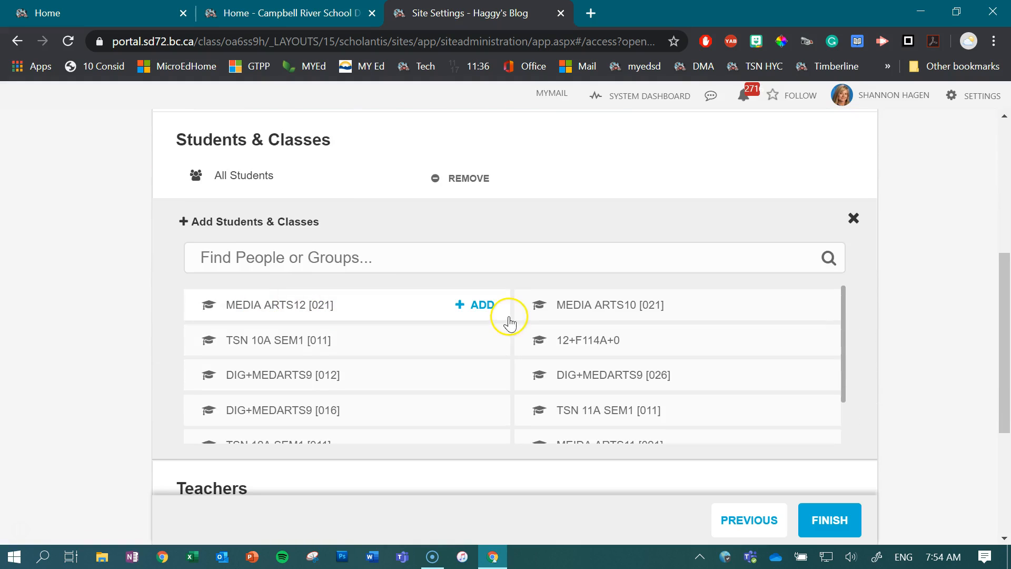
left_click(481, 308)
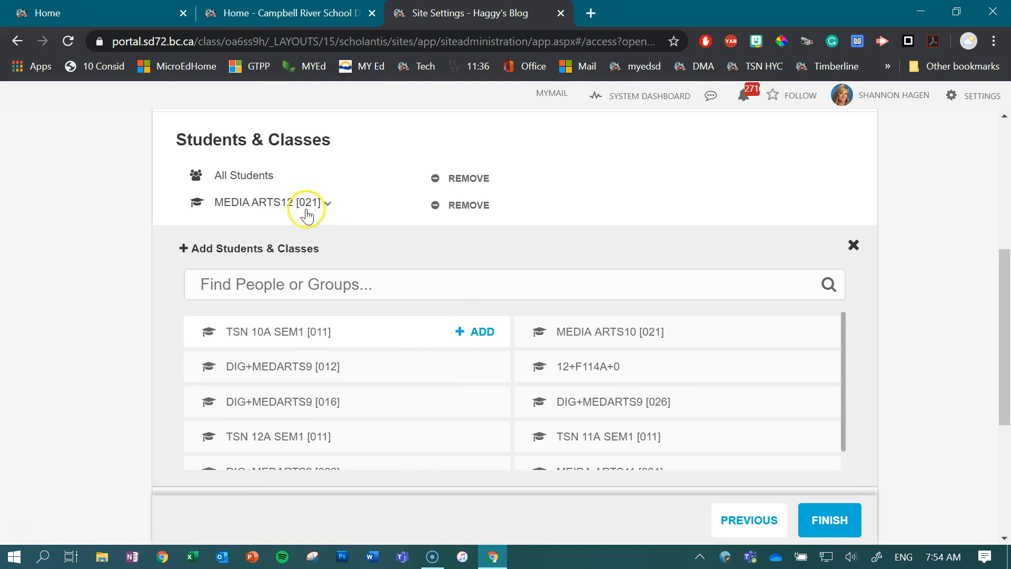
left_click(328, 203)
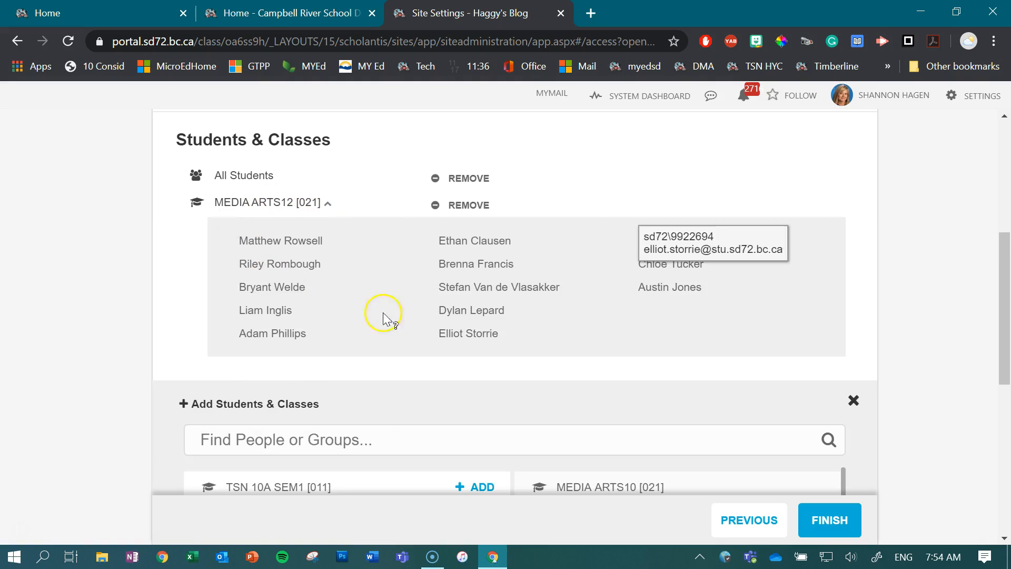
left_click(327, 204)
Finish the class site setup.
scroll(383, 268, "down", 3)
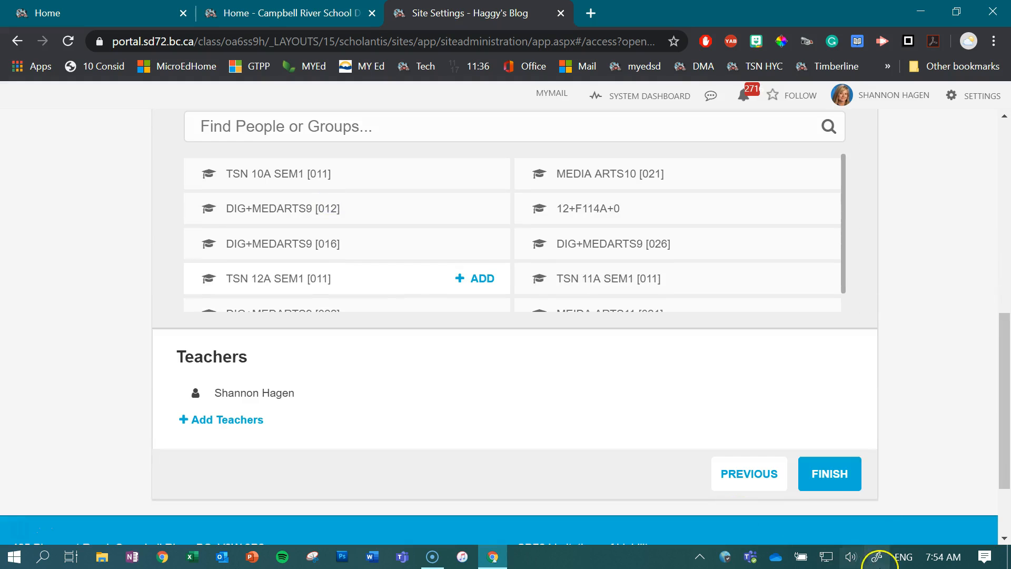
left_click(839, 478)
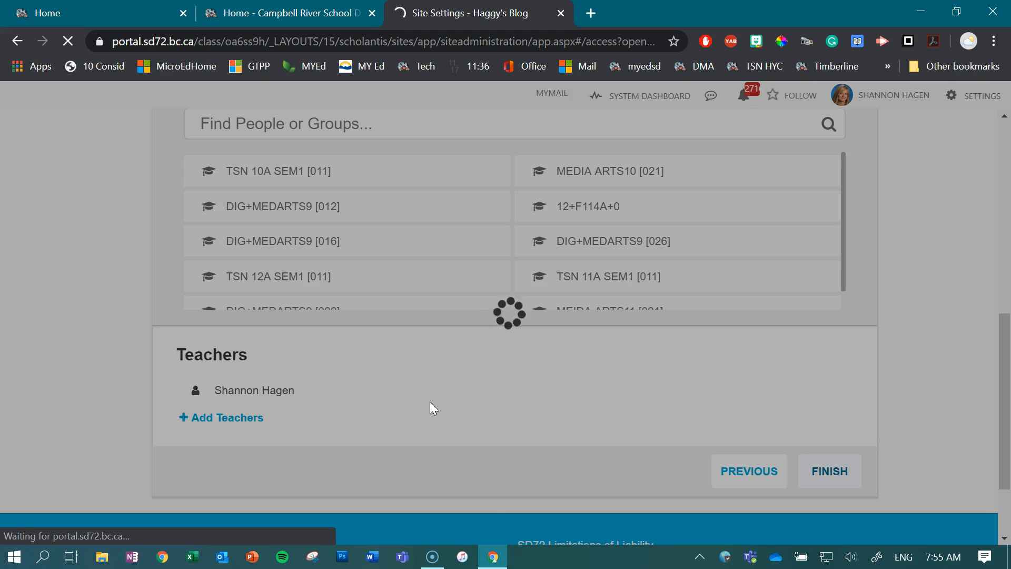
left_click(451, 377)
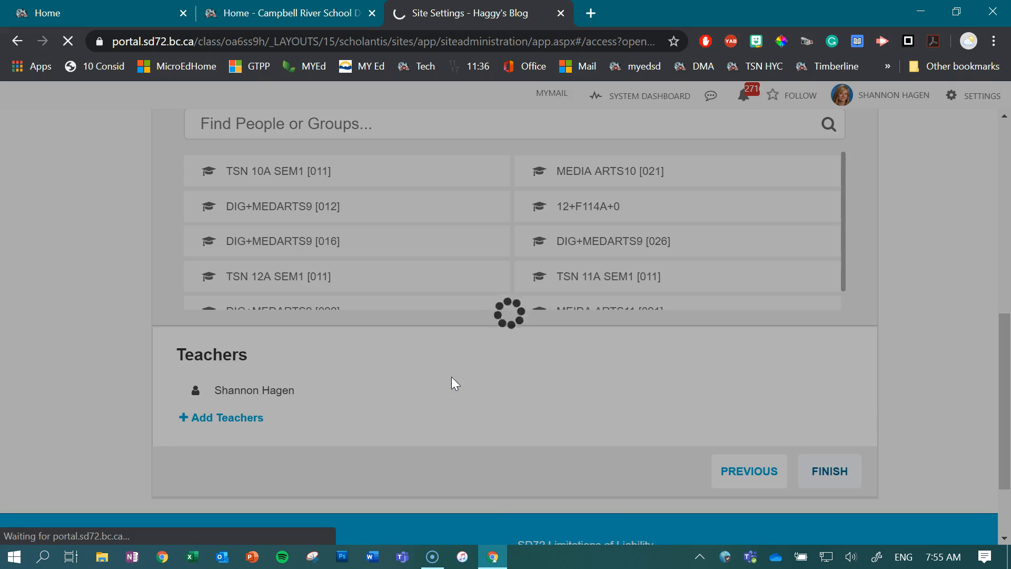
left_click(444, 373)
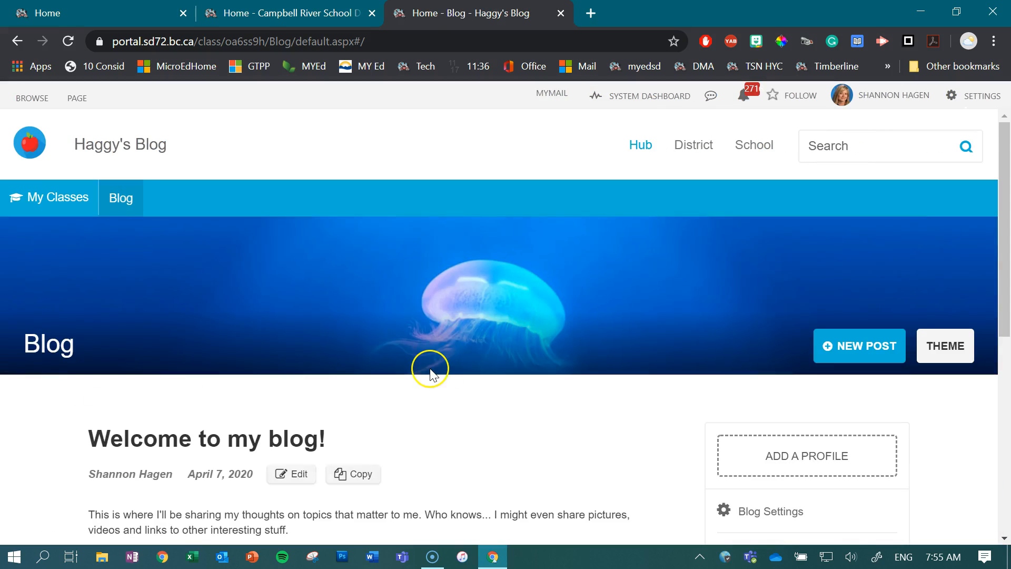
Start a new blog post on the class blog.
scroll(435, 372, "down", 1)
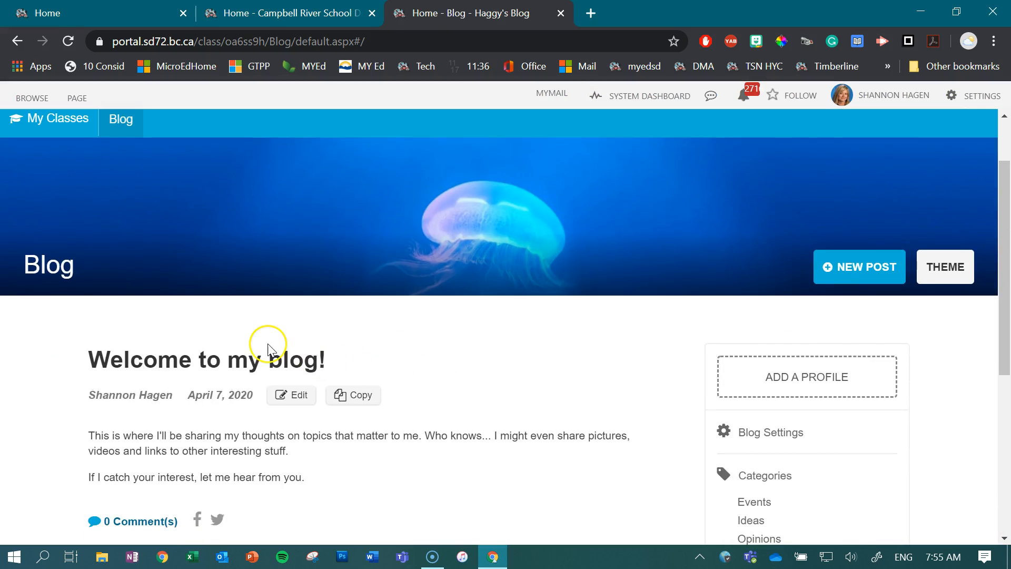
left_click(859, 268)
scroll(258, 369, "down", 3)
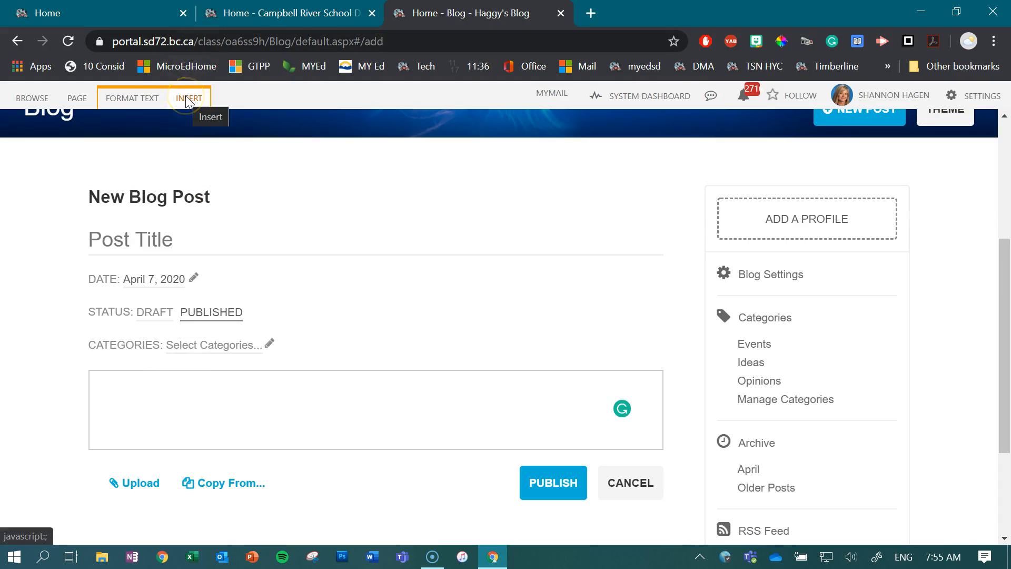
Examine the post editor's text formatting, media insert and date picker options.
left_click(138, 98)
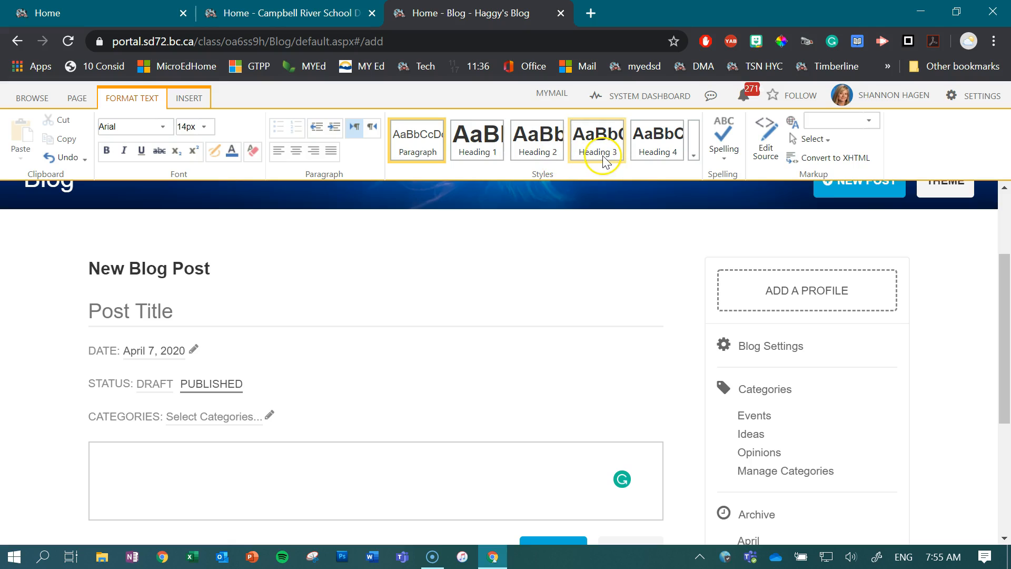
left_click(190, 98)
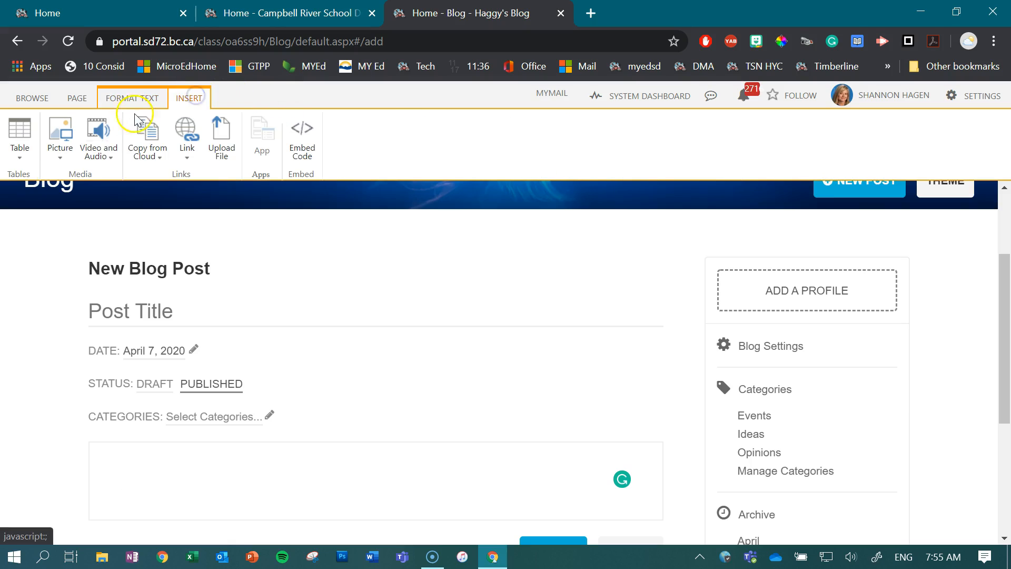
left_click(107, 154)
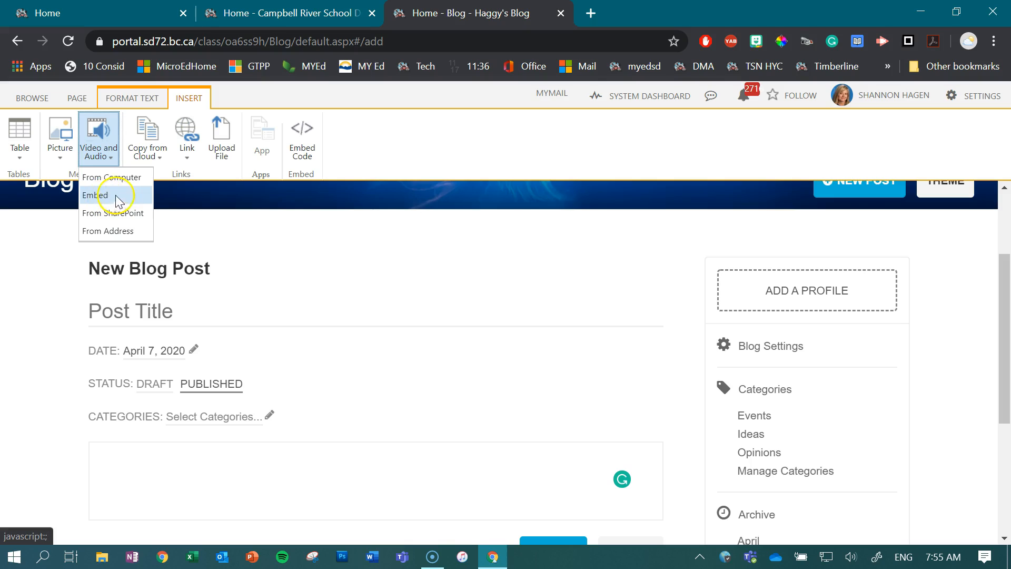
left_click(50, 161)
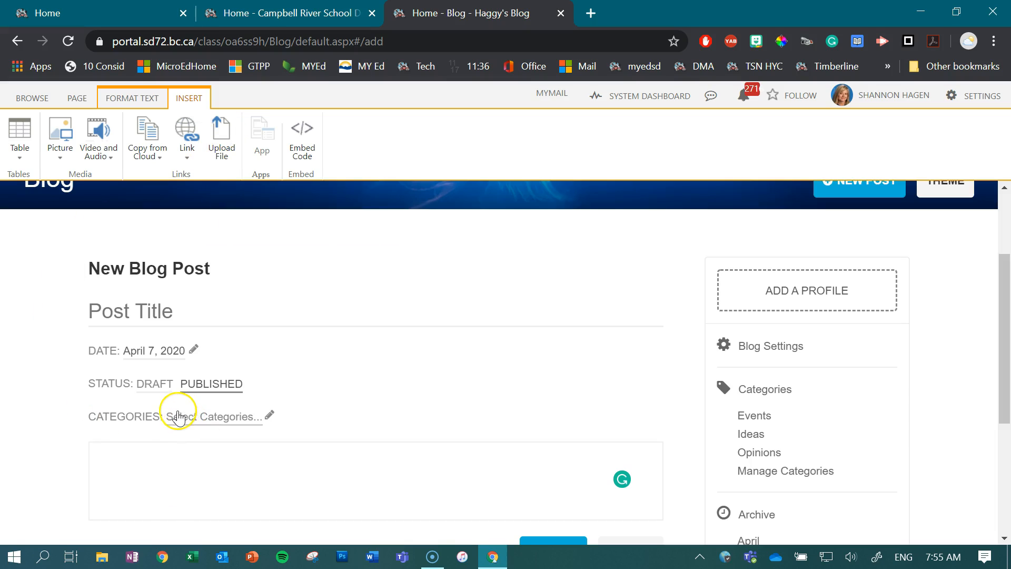
left_click(166, 356)
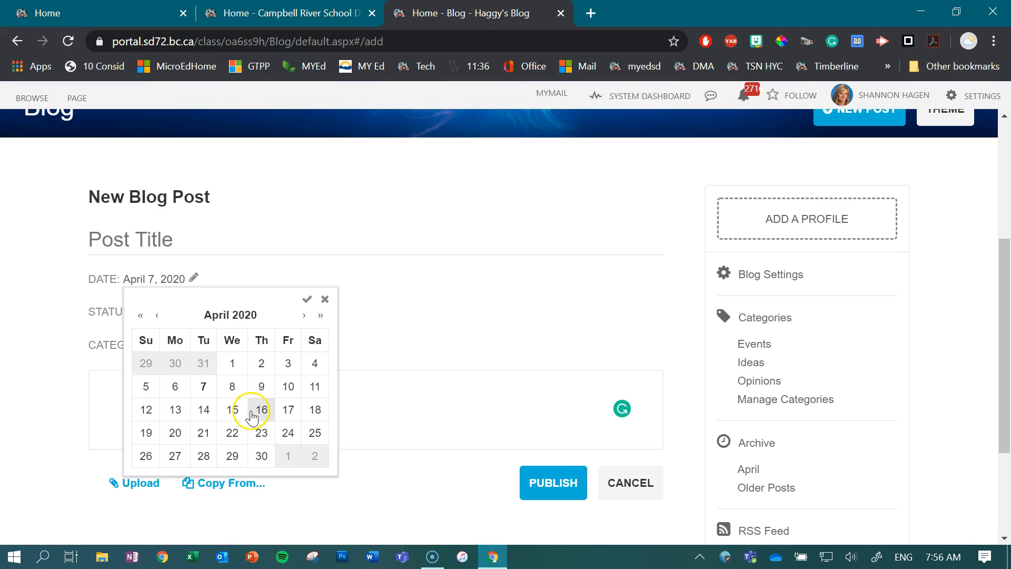
left_click(307, 299)
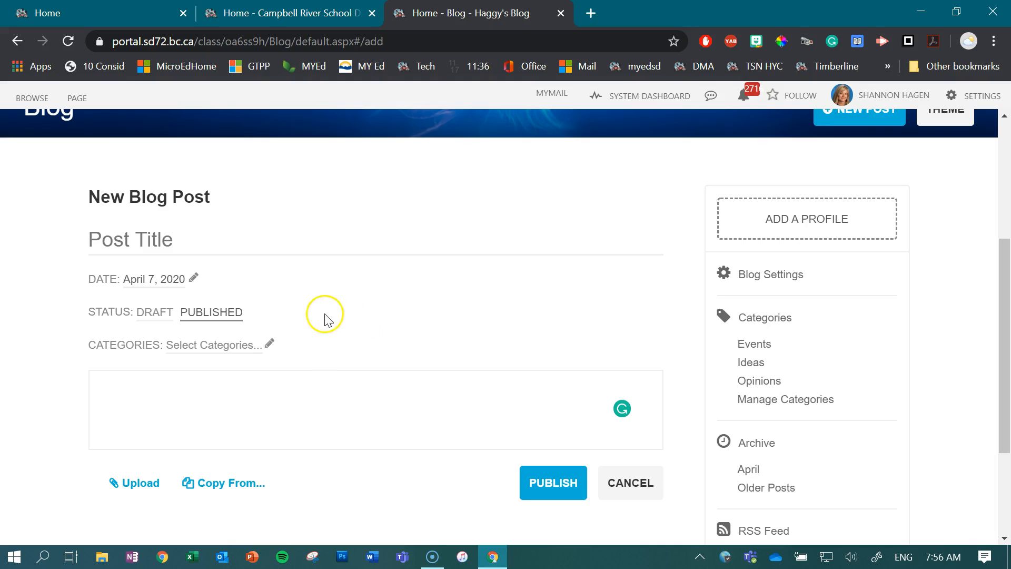
Write a post titled TEst with the body text test and publish it.
scroll(337, 315, "up", 1)
scroll(337, 315, "up", 1)
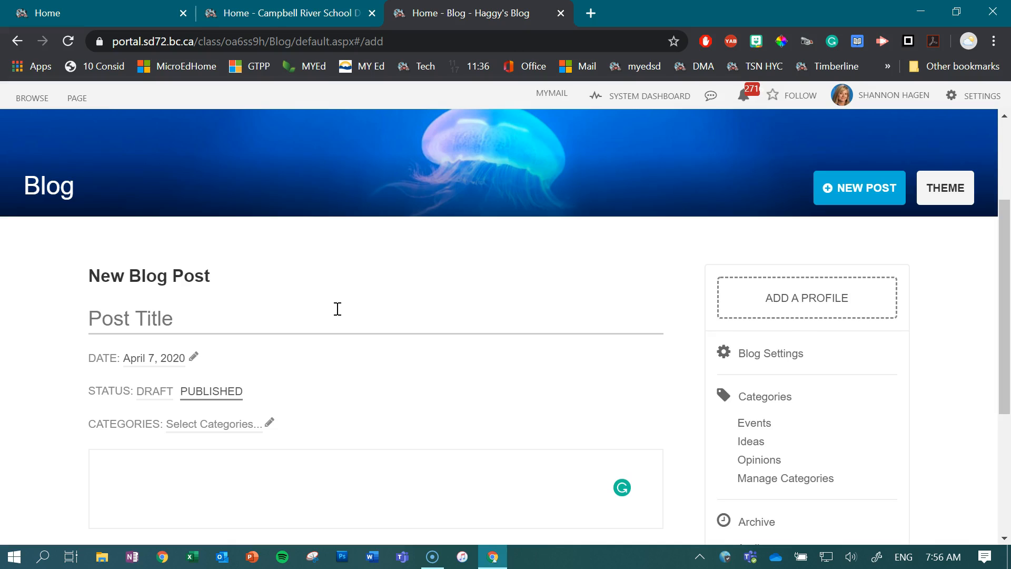
left_click(352, 308)
scroll(350, 309, "down", 3)
left_click(309, 302)
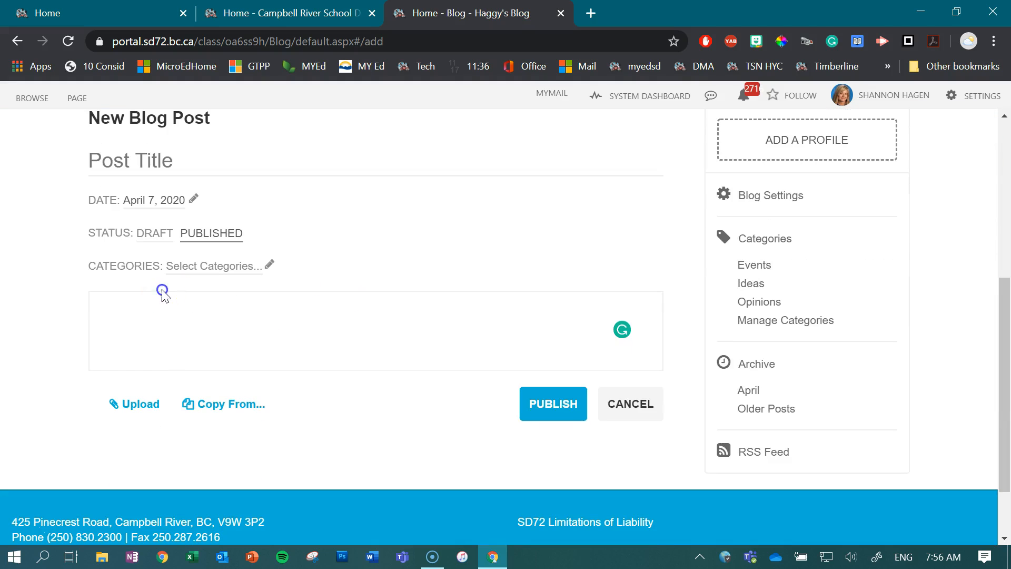
left_click(211, 164)
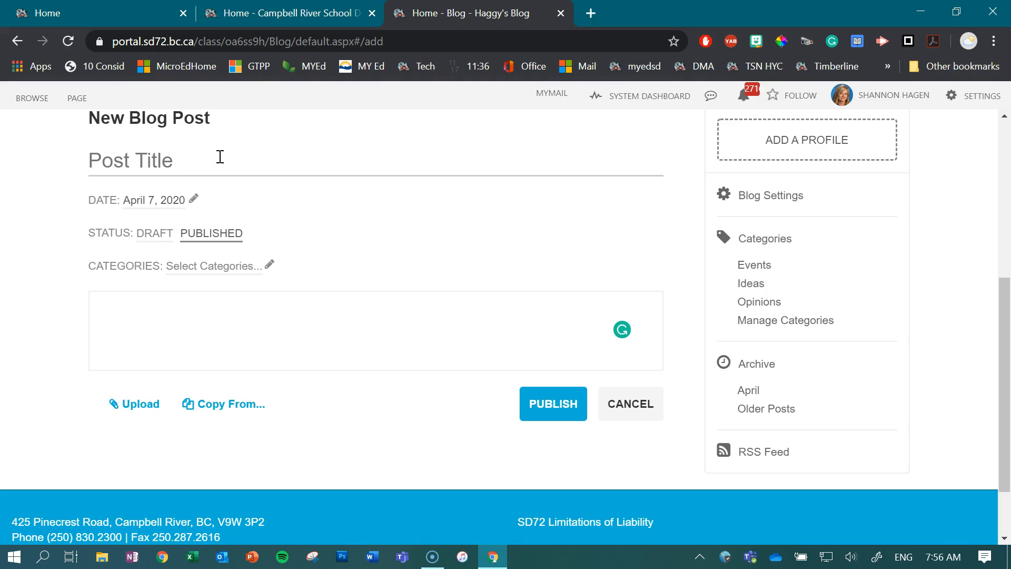
type("T")
left_click(200, 319)
type("test")
left_click(550, 475)
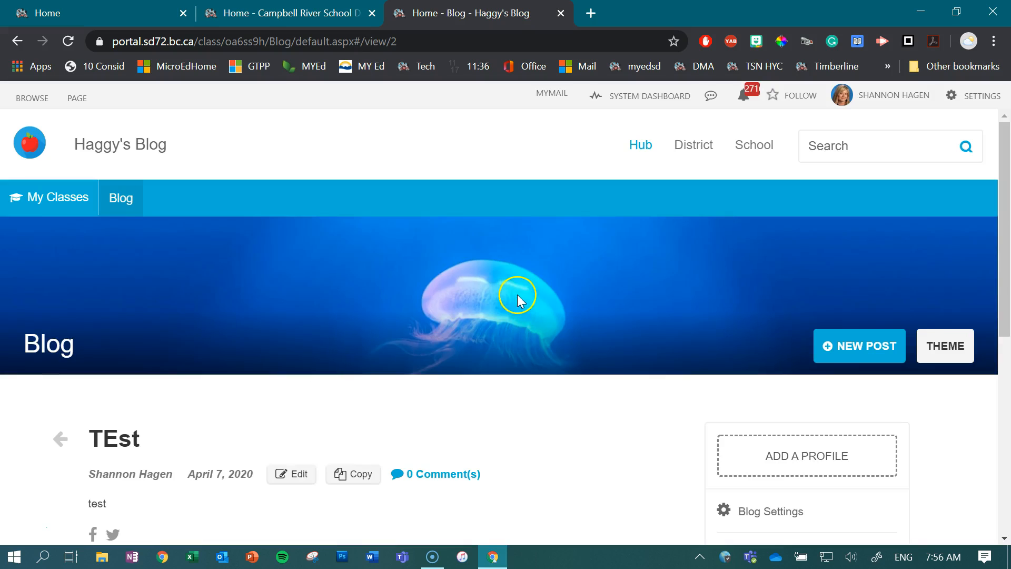
Review the published post page, its web address and its comment box.
scroll(284, 242, "down", 3)
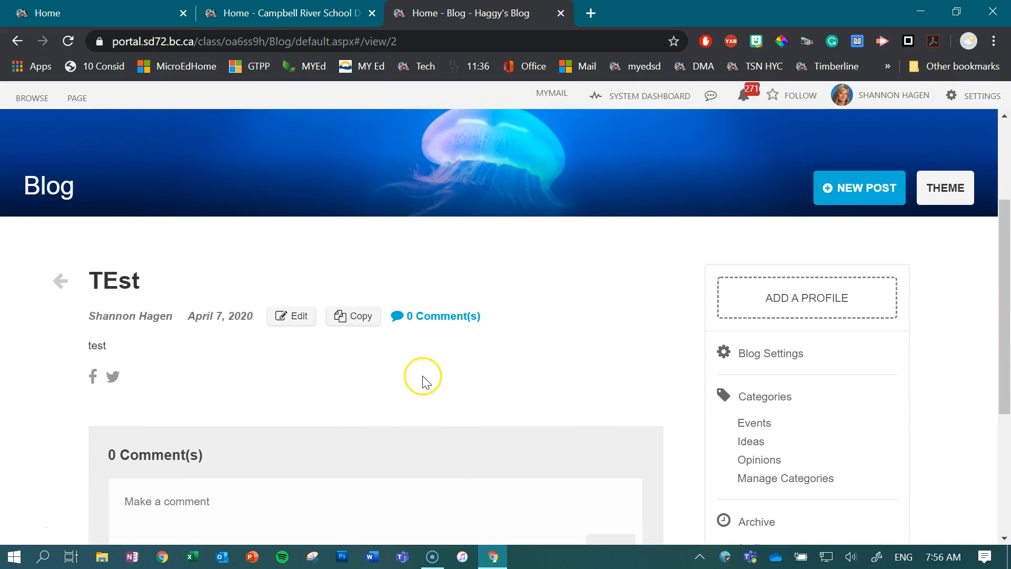
scroll(422, 373, "down", 4)
scroll(422, 368, "up", 1)
scroll(420, 363, "up", 6)
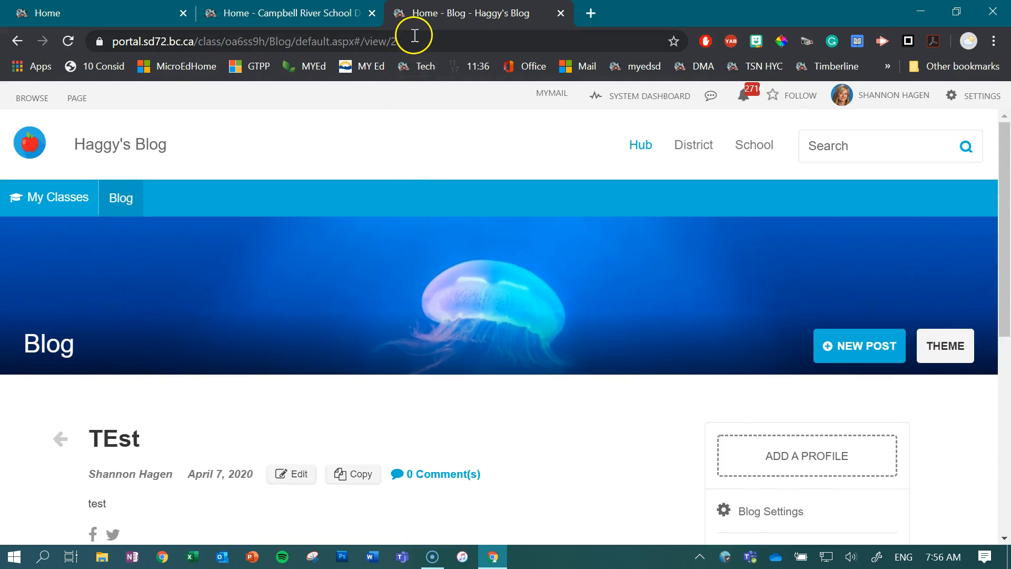
left_click(416, 35)
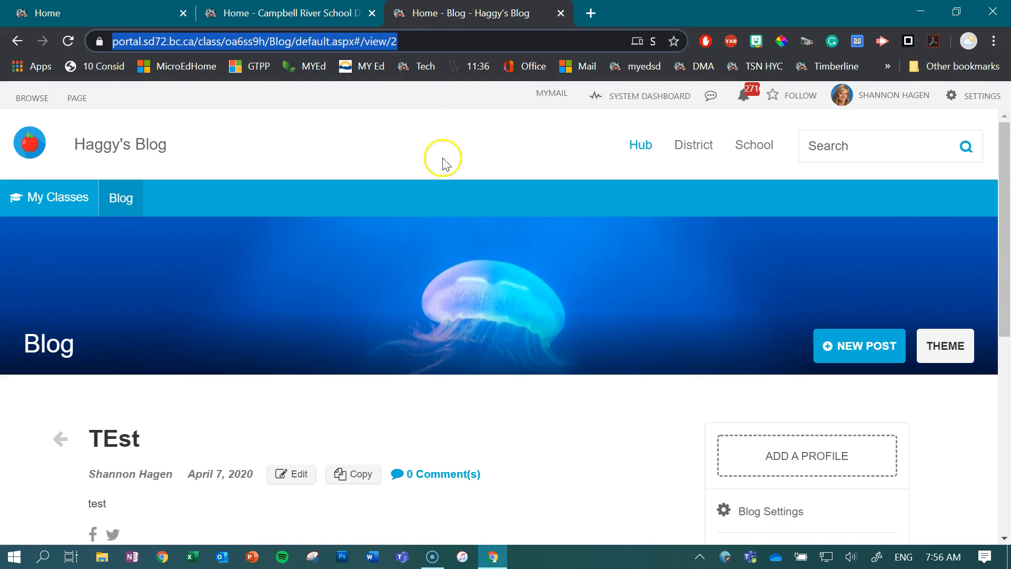
scroll(449, 268, "down", 4)
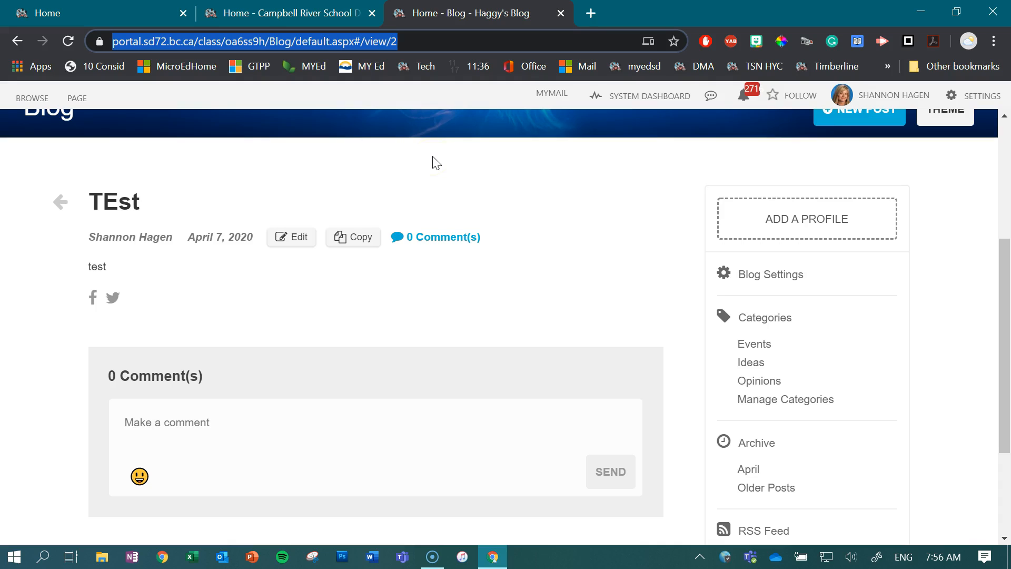
scroll(408, 248, "down", 1)
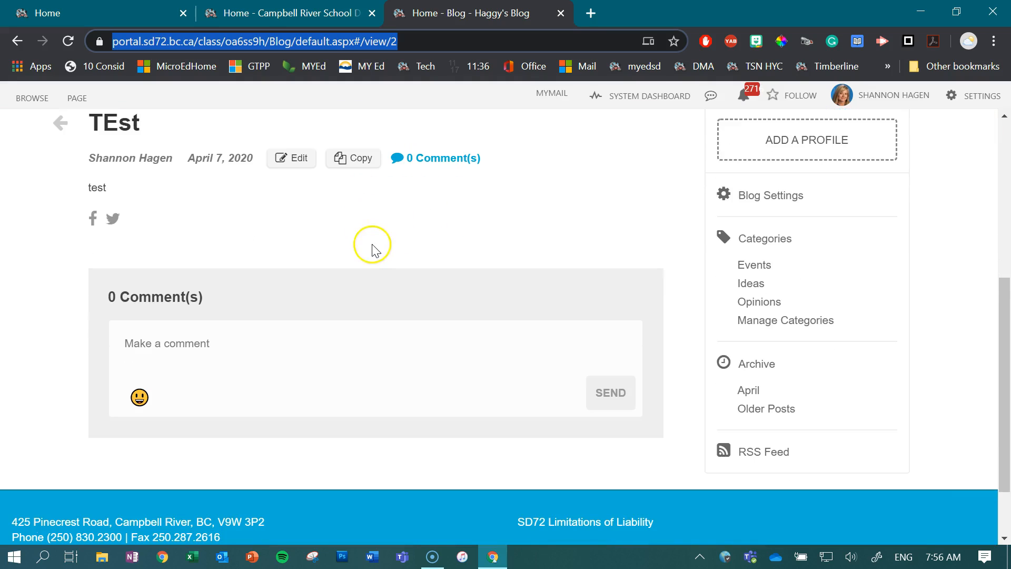
left_click(186, 341)
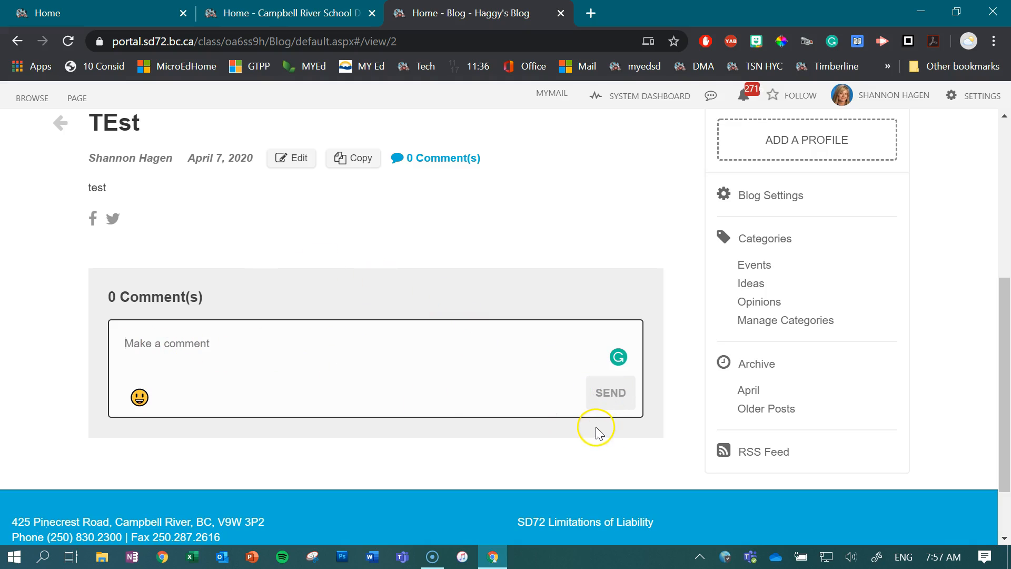
Examine the blog theme options for style, toolbar, title, banner and banner image, then close them.
scroll(501, 286, "up", 3)
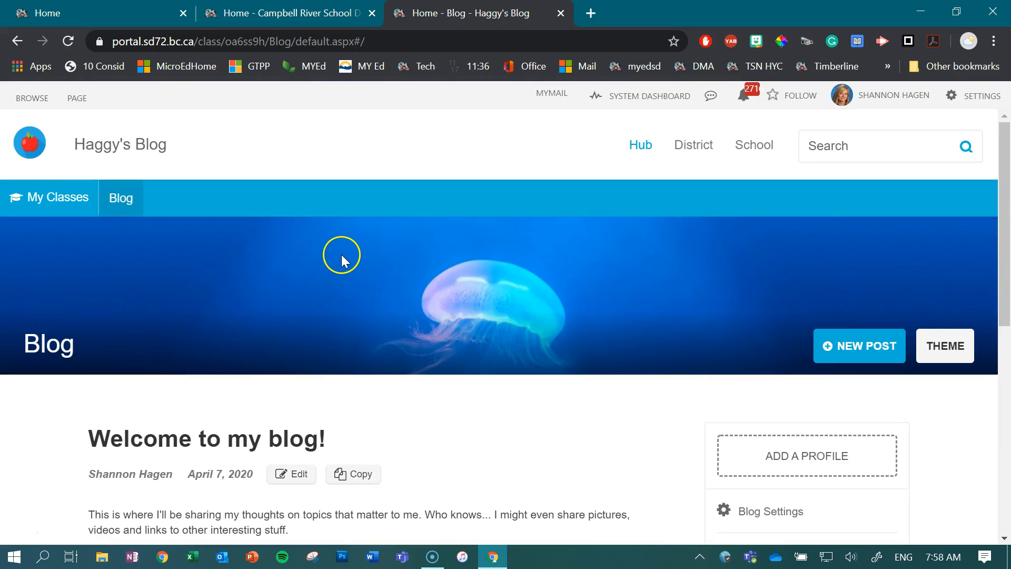
mouse_move(84, 198)
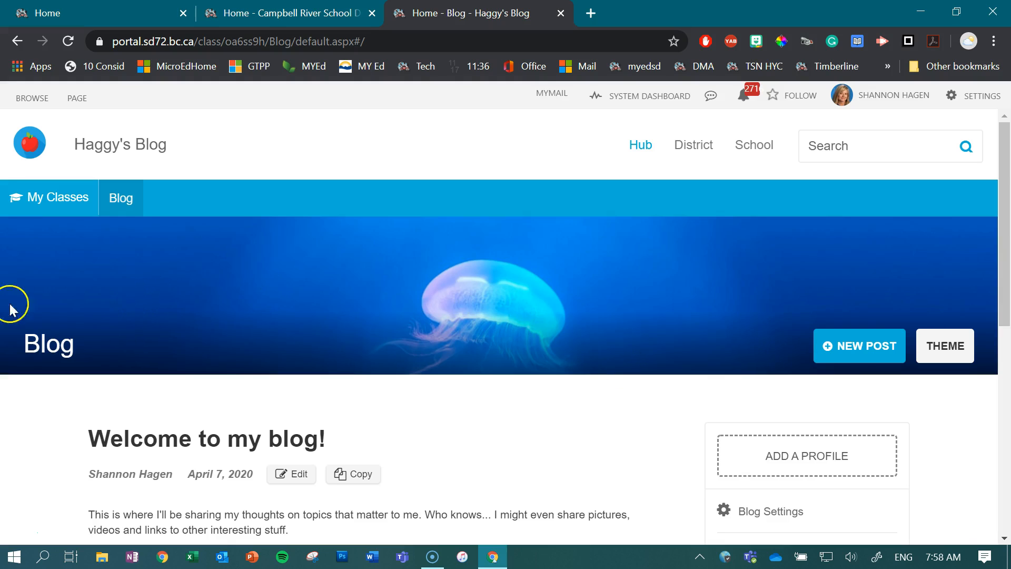
left_click(935, 348)
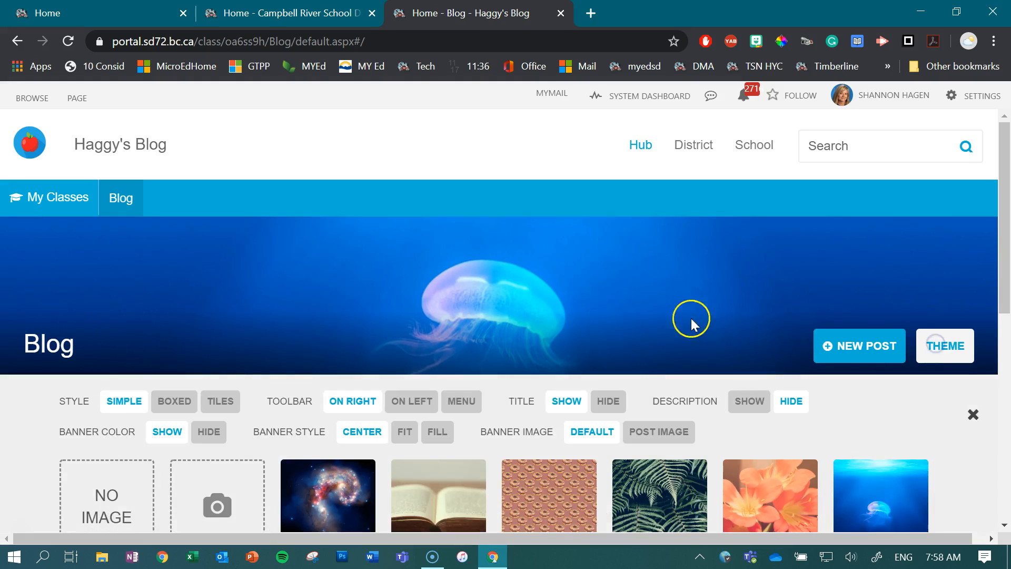
scroll(685, 318, "down", 3)
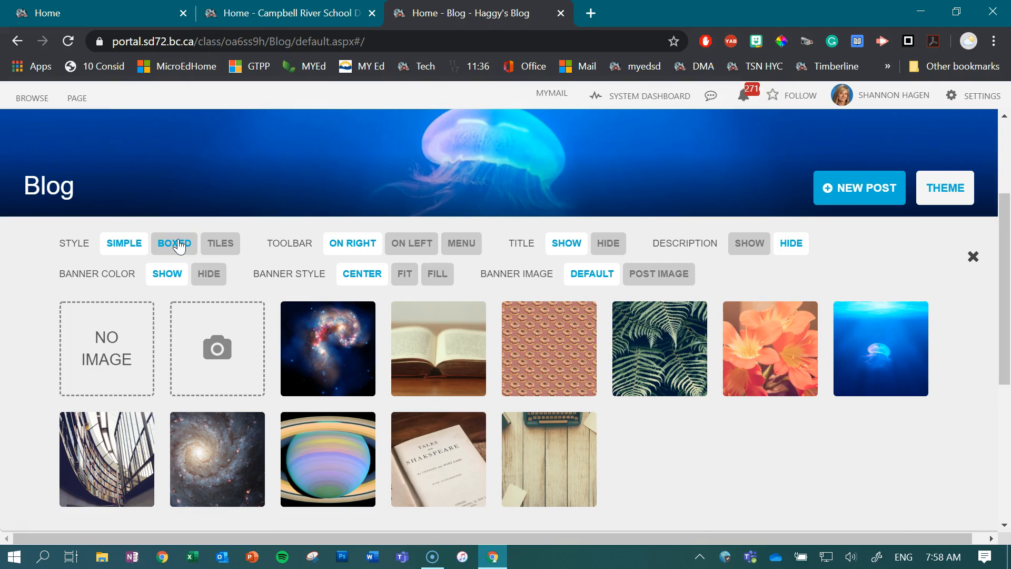
left_click(215, 247)
scroll(568, 340, "down", 3)
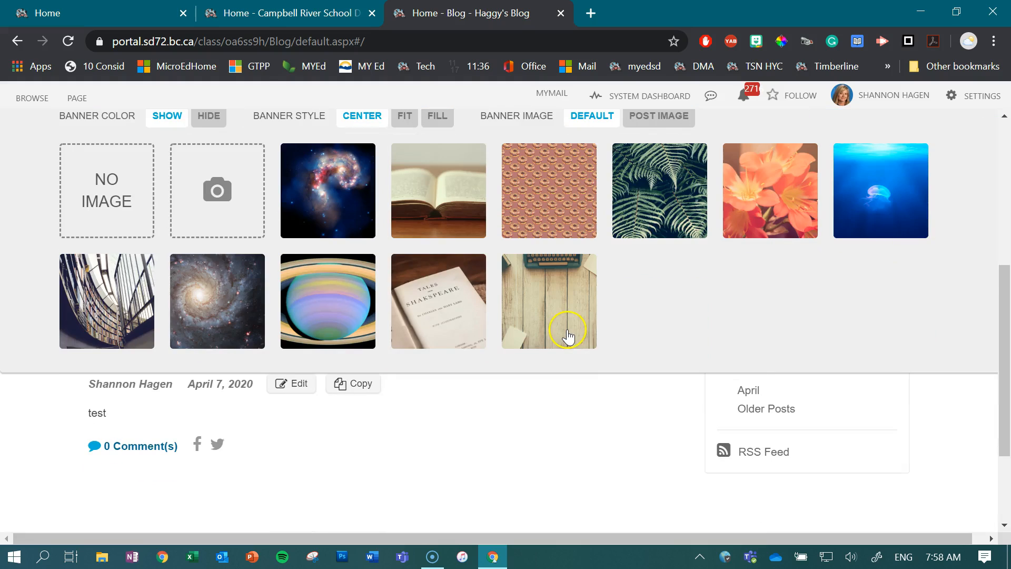
scroll(497, 326, "up", 3)
scroll(497, 323, "up", 3)
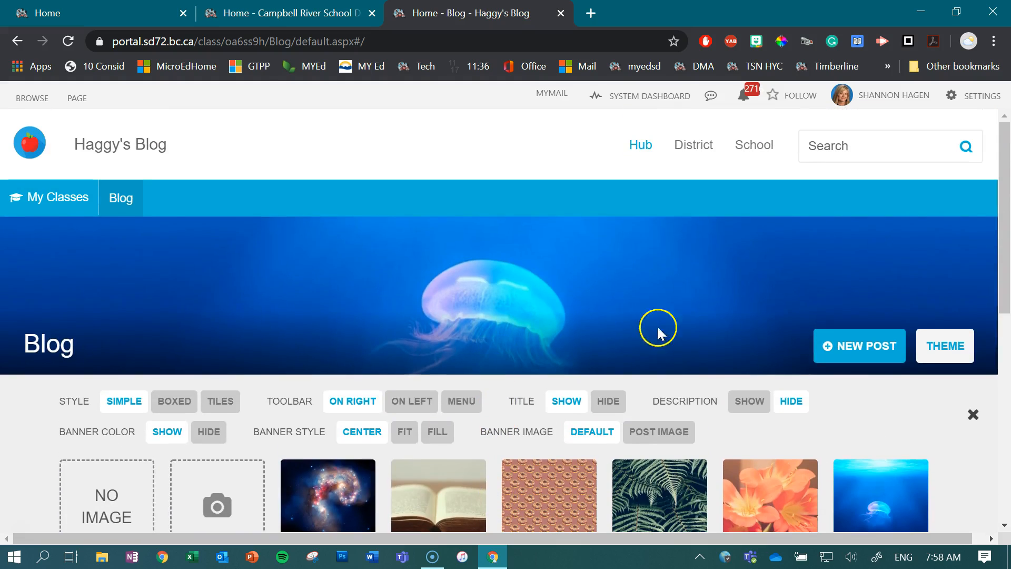
left_click(972, 415)
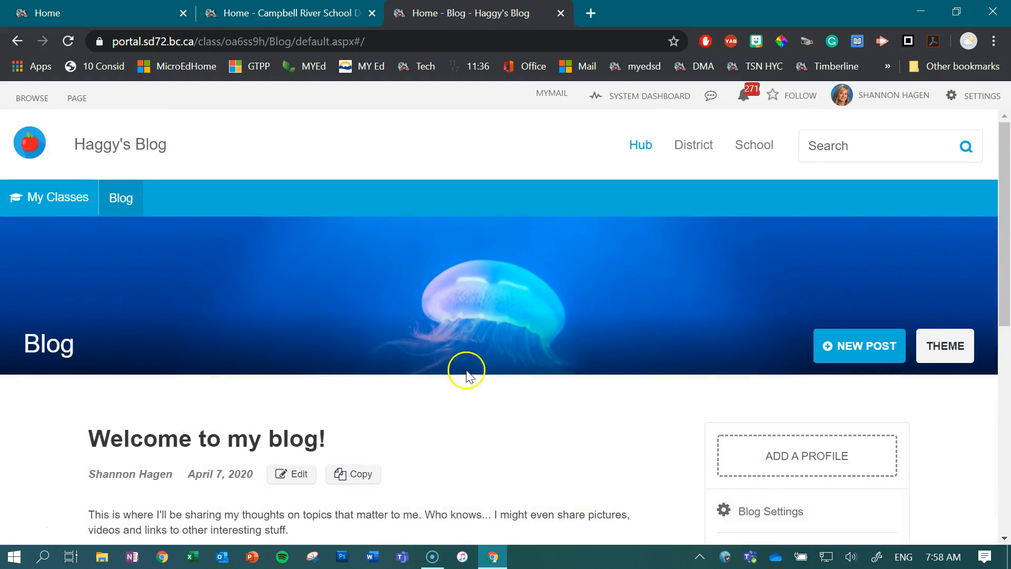
Scroll through the blog home page to review the listed posts.
scroll(495, 382, "down", 2)
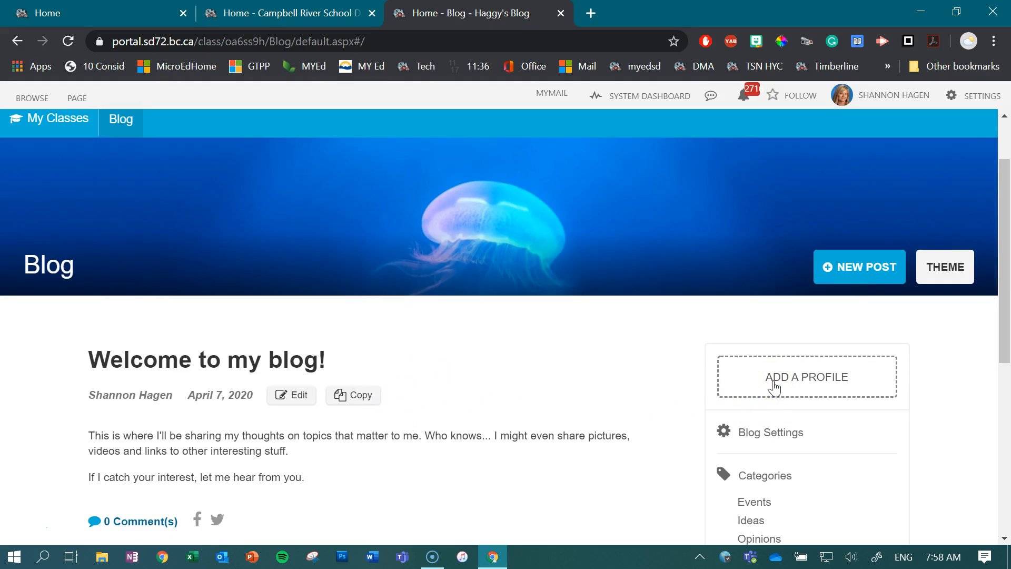
scroll(772, 387, "down", 4)
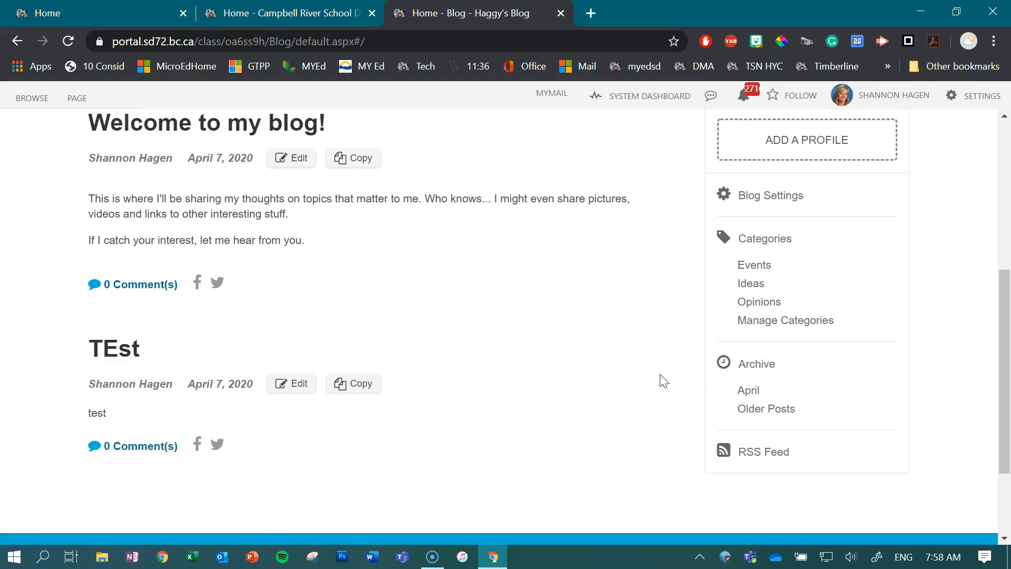
scroll(663, 379, "up", 5)
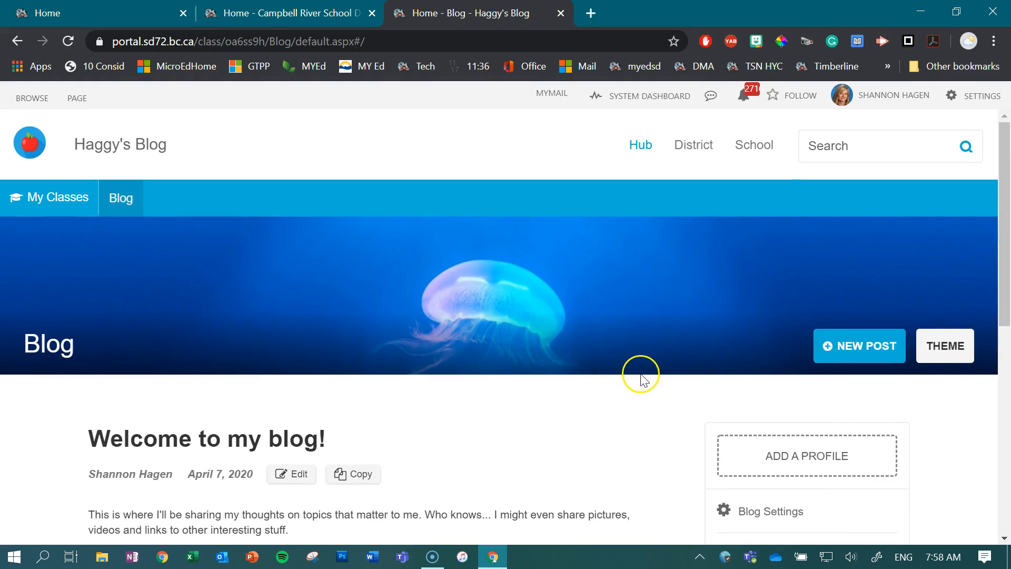